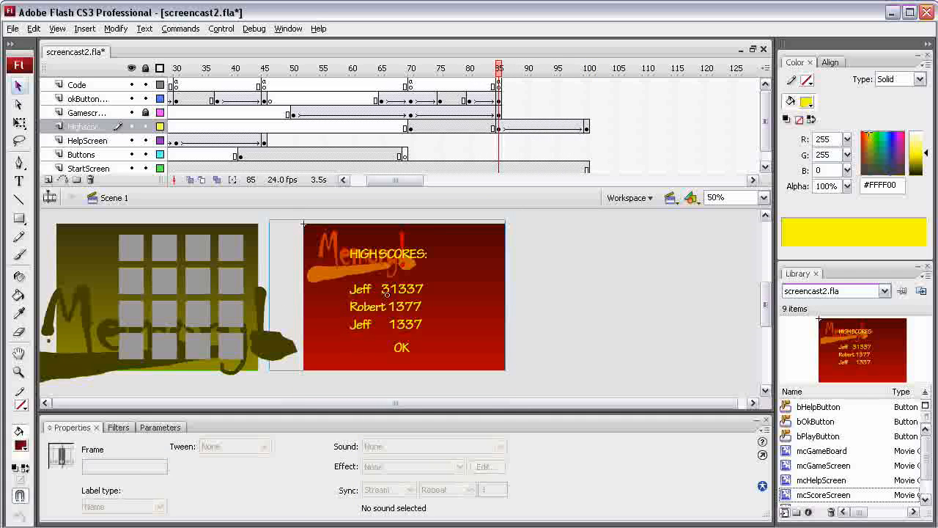
# Step: Insert a keyframe at frame 90 on the okButton layer
pyautogui.click(393, 340)
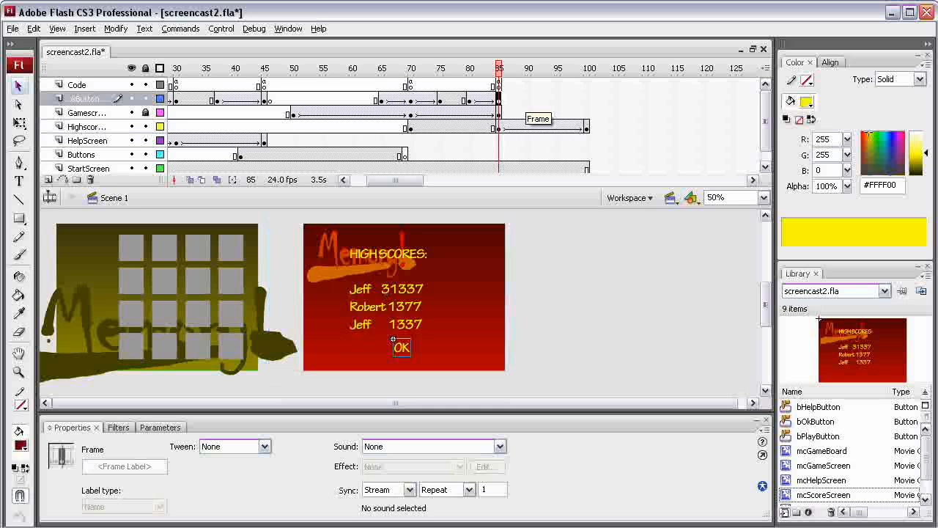
pyautogui.rightClick(527, 98)
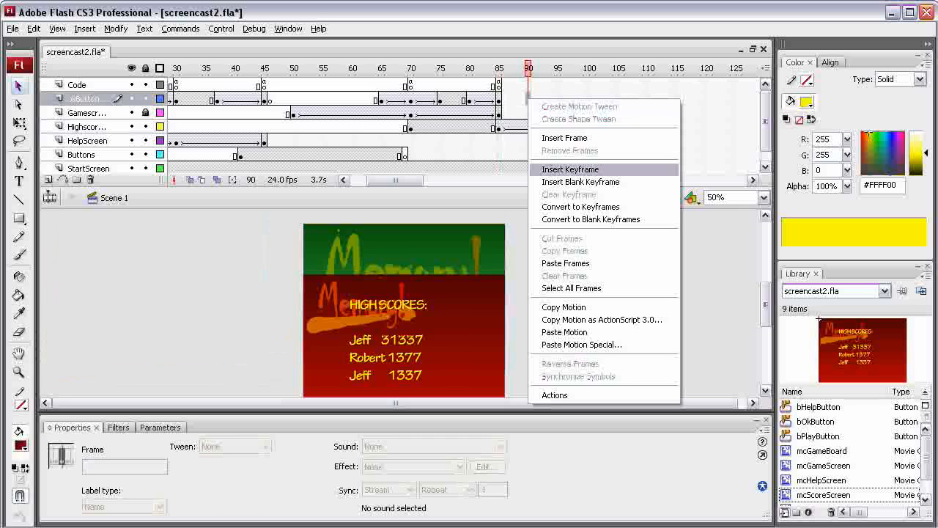
pyautogui.click(570, 170)
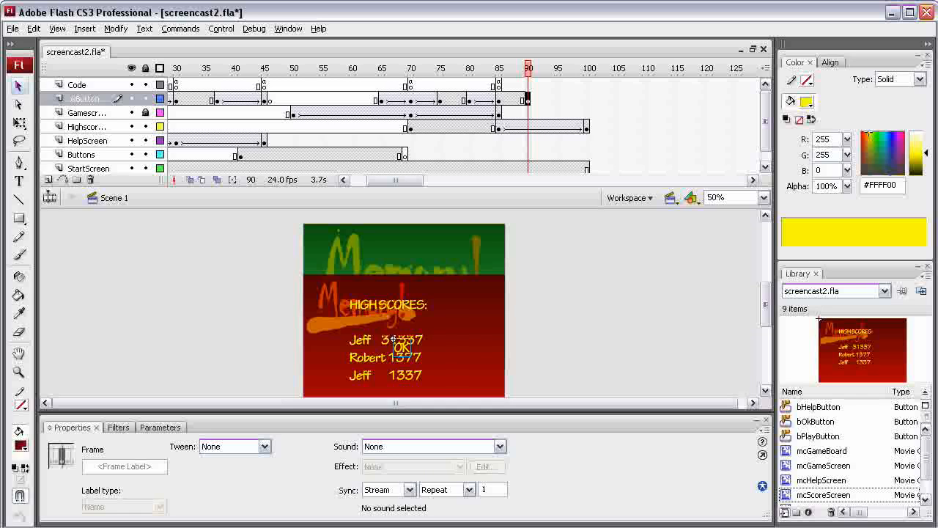
# Step: Lock the Highscore and StartScreen layers and move the OK button below the stage at frame 90
pyautogui.click(145, 126)
pyautogui.click(145, 168)
pyautogui.click(393, 340)
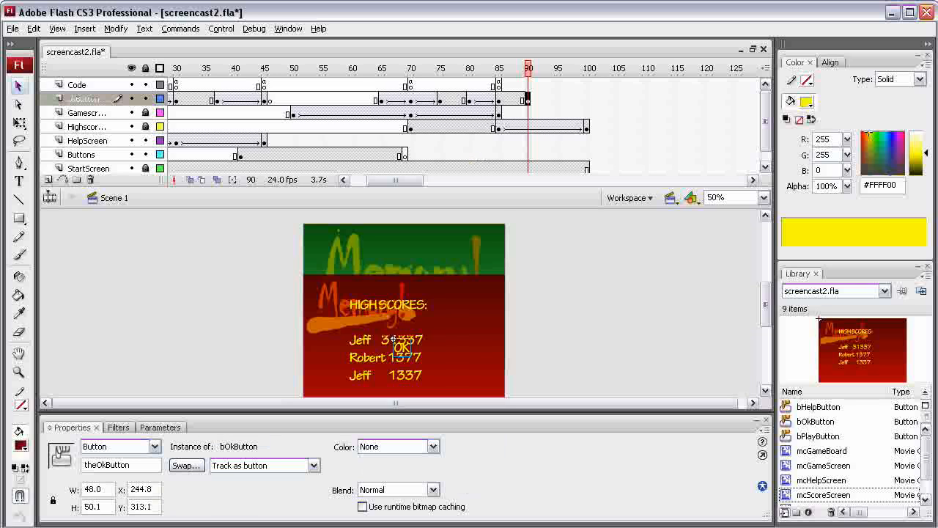
pyautogui.scroll(-2, 404, 308)
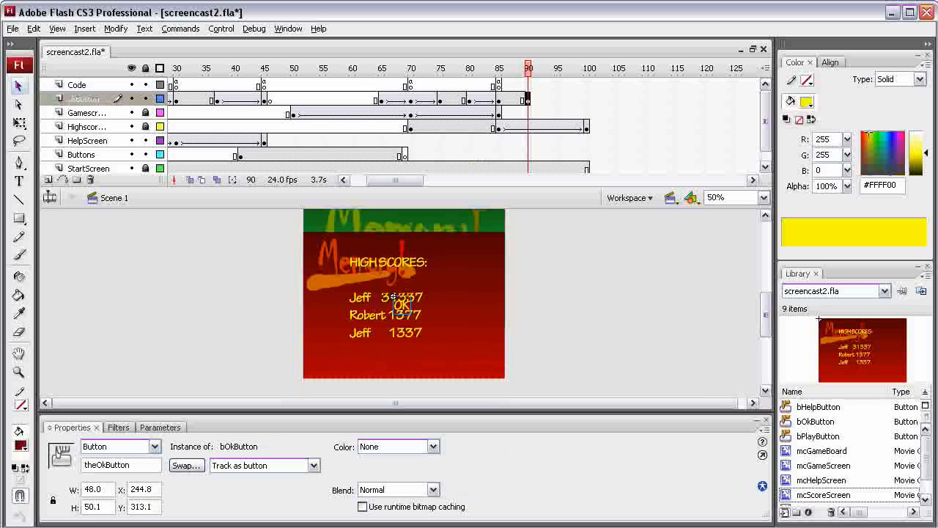
pyautogui.moveTo(393, 296); pyautogui.dragTo(393, 351)
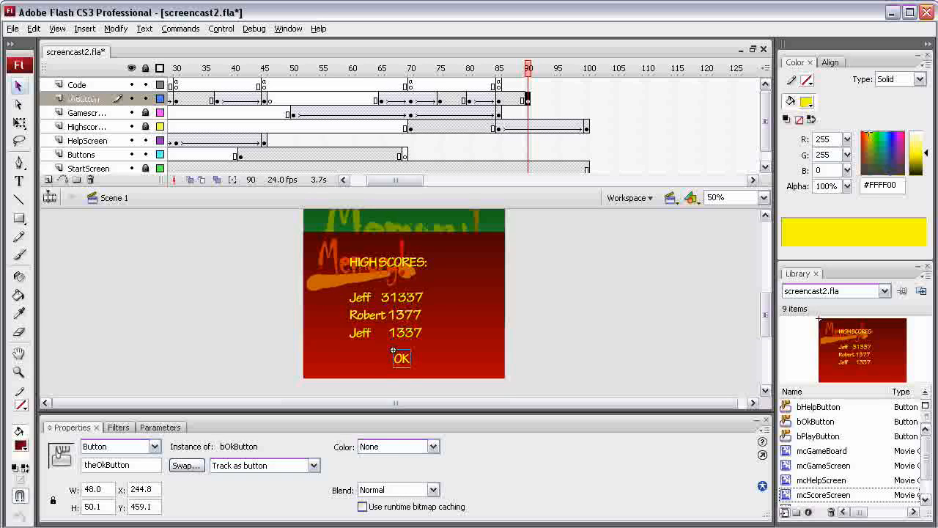
# Step: Create a motion tween on the okButton layer between frames 85 and 90
pyautogui.moveTo(527, 68); pyautogui.dragTo(504, 68)
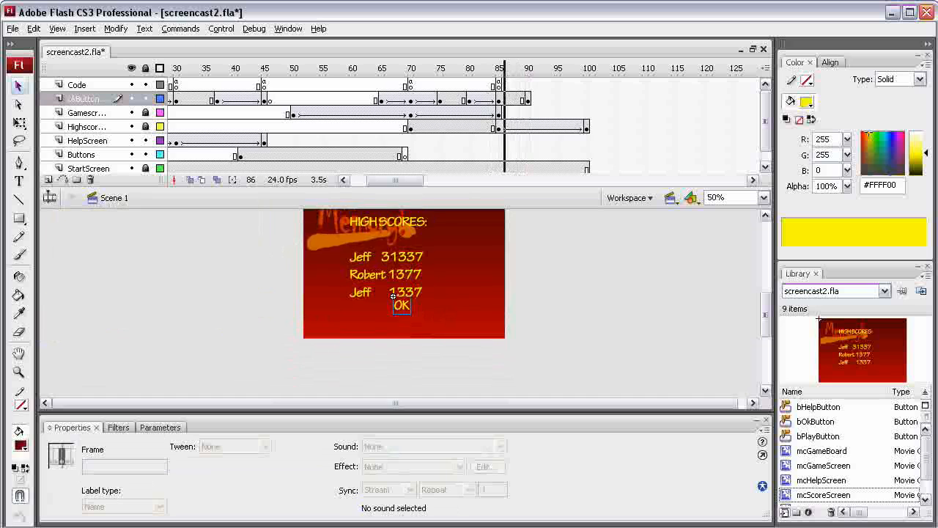
pyautogui.rightClick(510, 99)
pyautogui.click(556, 109)
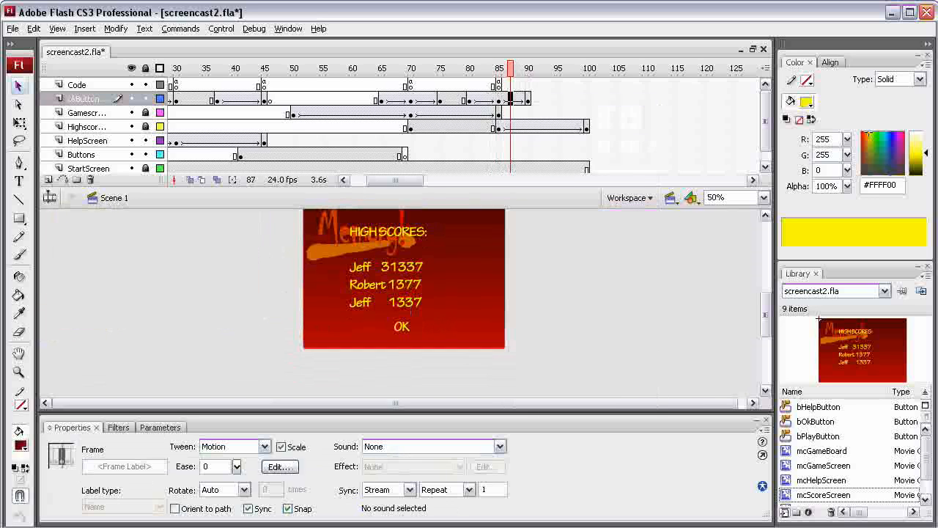
# Step: Insert a keyframe at frame 94 on the Buttons layer
pyautogui.moveTo(511, 68); pyautogui.dragTo(533, 68)
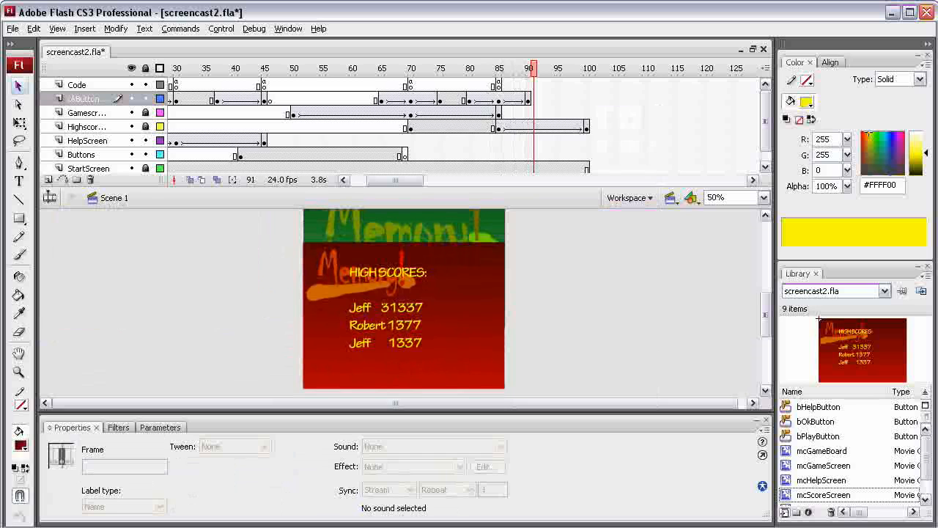
pyautogui.moveTo(765, 314); pyautogui.dragTo(766, 305)
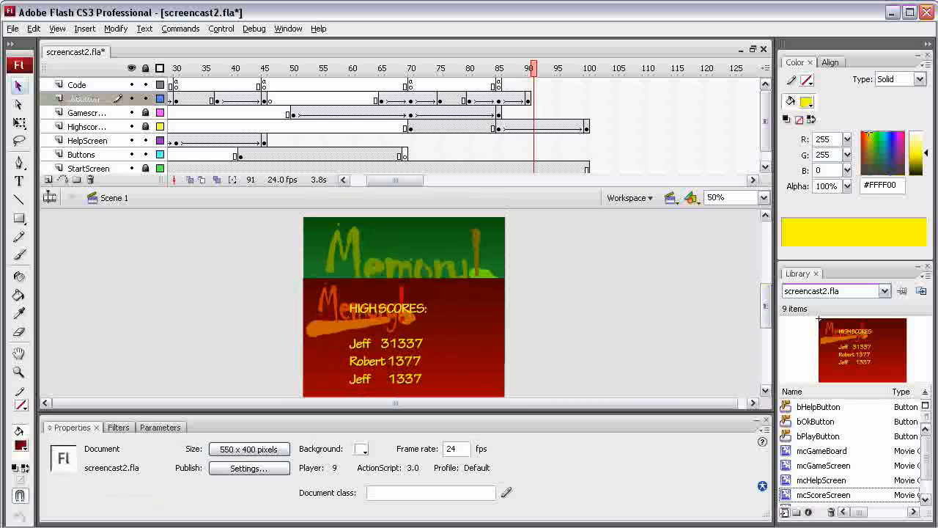
pyautogui.moveTo(533, 68)
pyautogui.mouseDown()
pyautogui.moveTo(502, 68)
pyautogui.moveTo(586, 68)
pyautogui.moveTo(552, 68)
pyautogui.mouseUp()
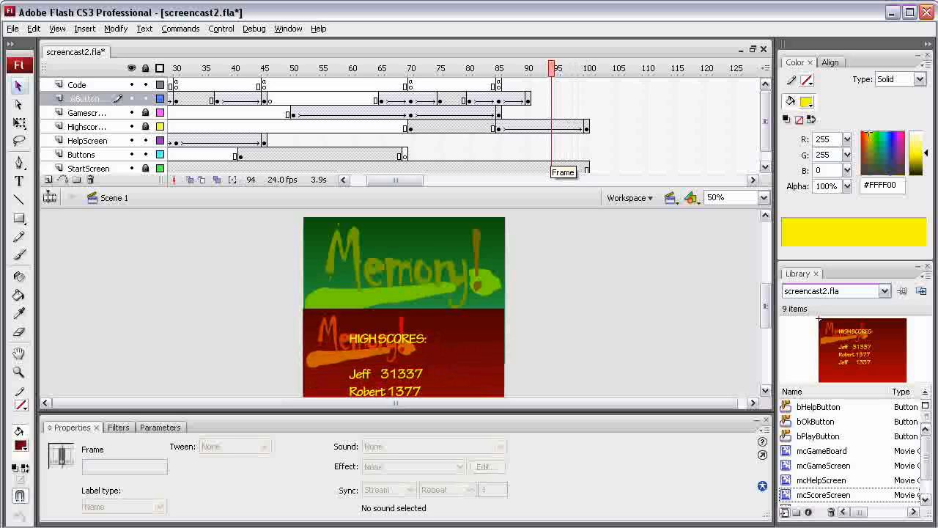
pyautogui.rightClick(551, 153)
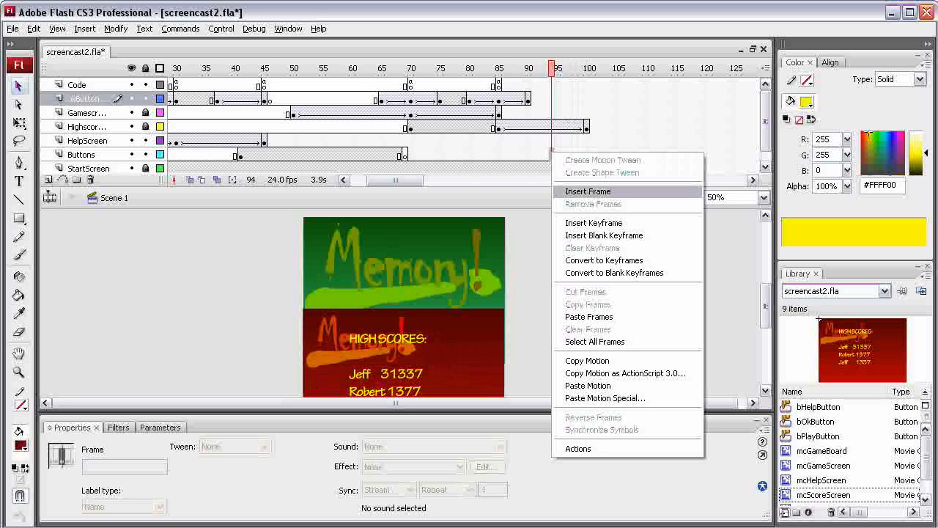
pyautogui.click(594, 222)
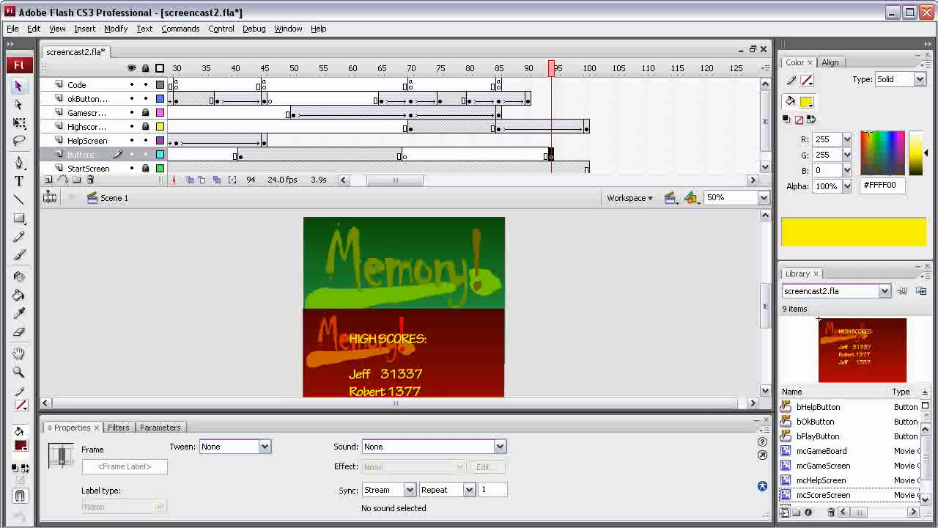
pyautogui.press('Return')
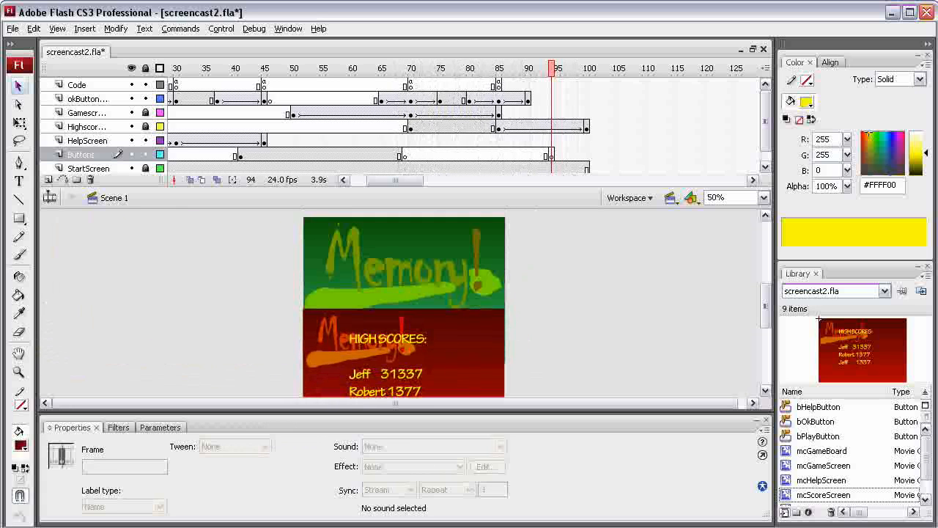
# Step: Copy frame 41 of the Buttons layer and paste it into frame 94
pyautogui.click(240, 155)
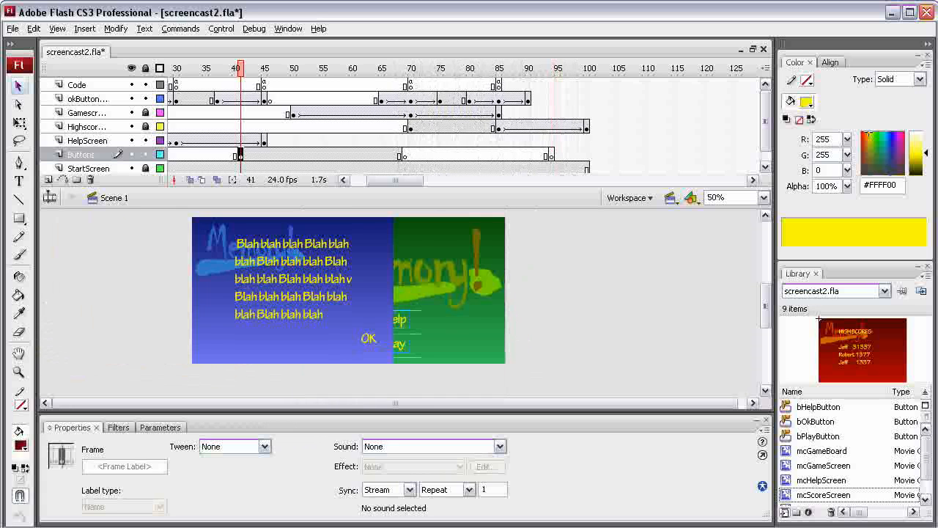
pyautogui.rightClick(241, 156)
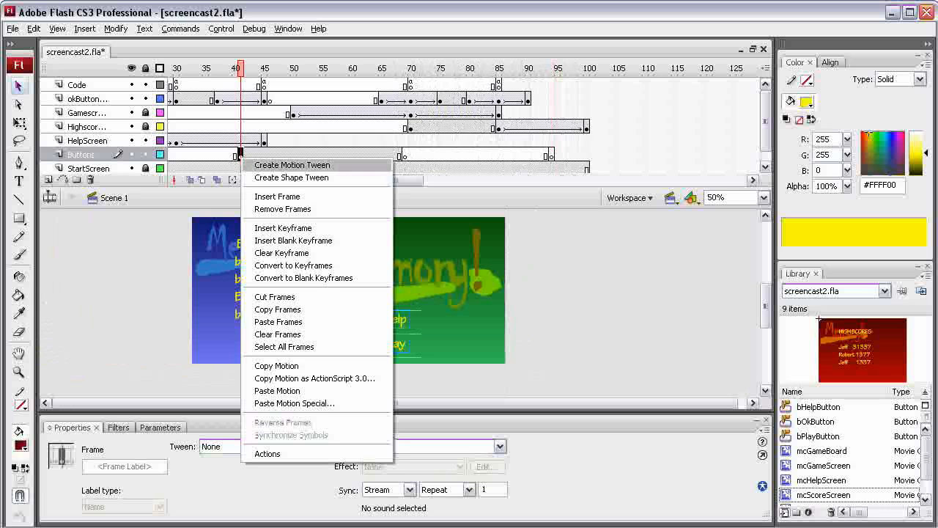
pyautogui.click(276, 309)
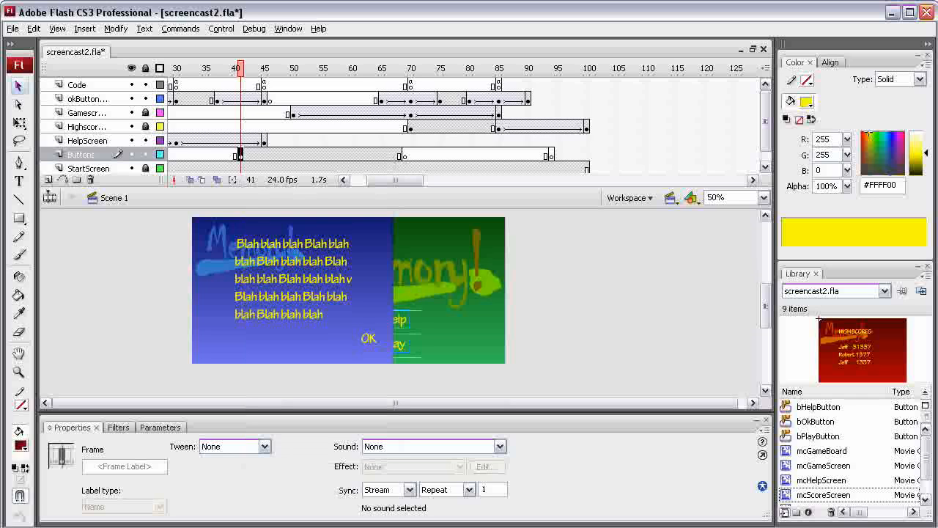
pyautogui.click(551, 155)
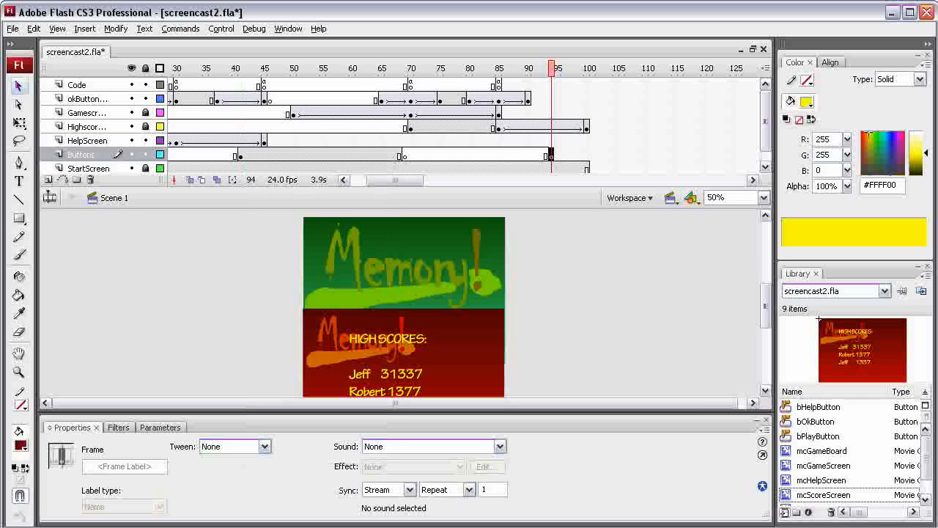
pyautogui.rightClick(551, 156)
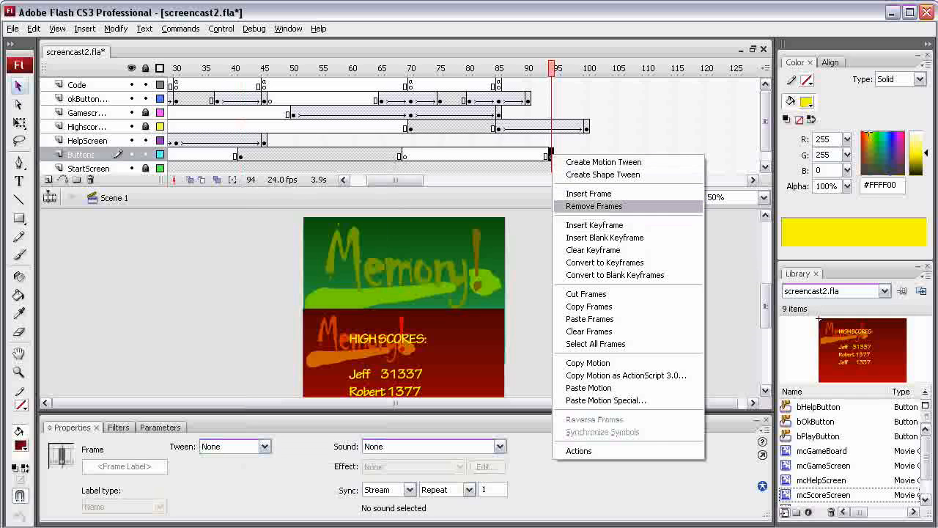
pyautogui.click(589, 318)
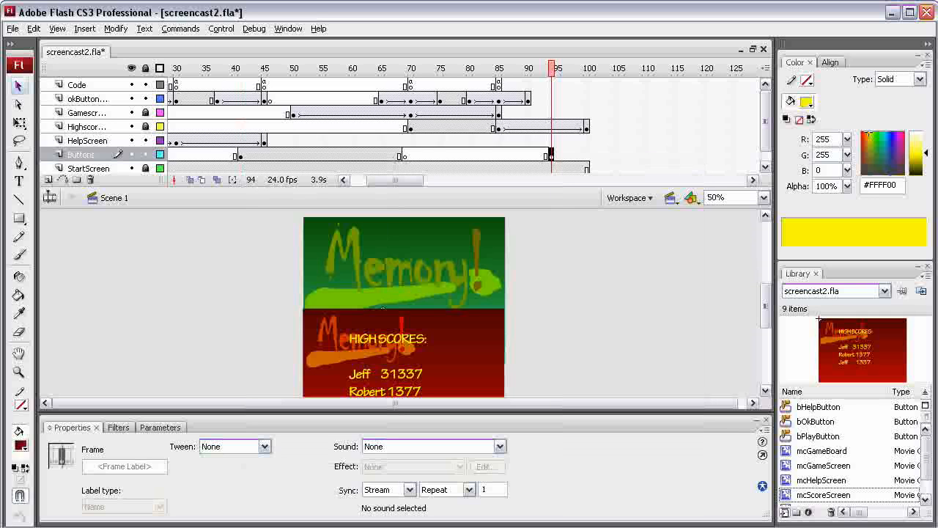
# Step: Insert a keyframe at frame 100 on the Buttons layer
pyautogui.moveTo(551, 69)
pyautogui.mouseDown()
pyautogui.moveTo(540, 68)
pyautogui.moveTo(551, 69)
pyautogui.mouseUp()
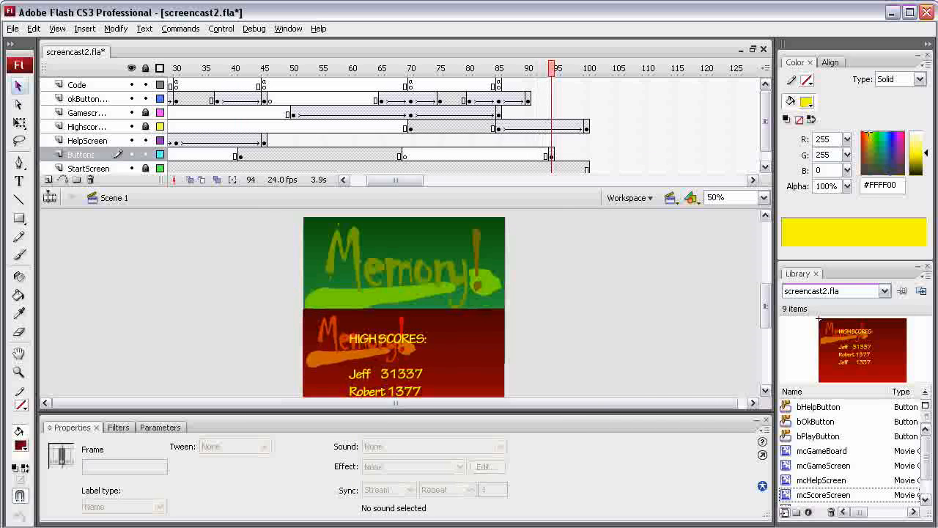
pyautogui.click(587, 154)
pyautogui.rightClick(586, 154)
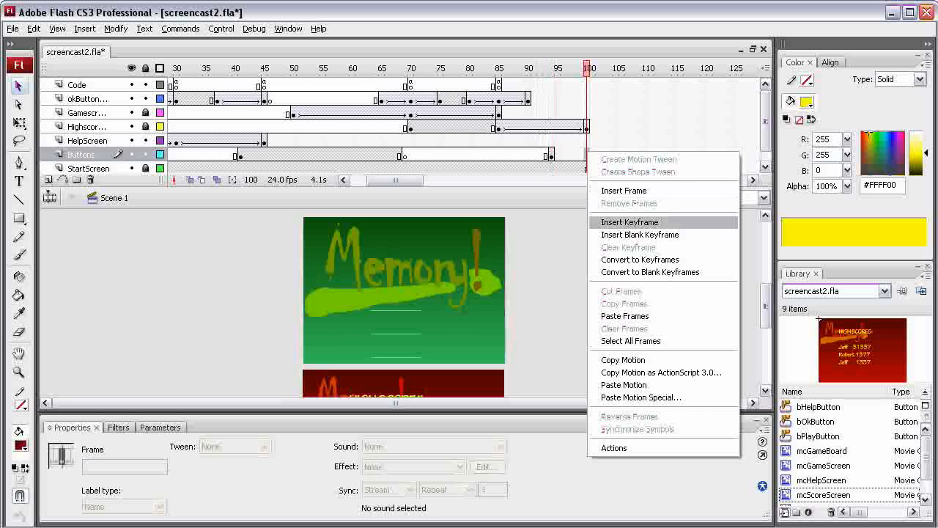
pyautogui.click(629, 222)
pyautogui.moveTo(587, 68)
pyautogui.mouseDown()
pyautogui.moveTo(546, 68)
pyautogui.moveTo(587, 68)
pyautogui.mouseUp()
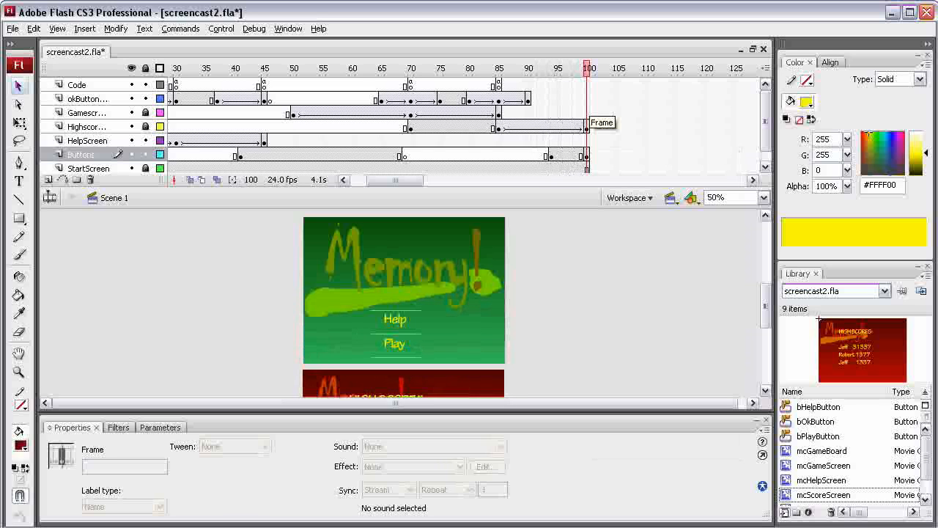
# Step: Insert a keyframe at frame 100 on the Code layer
pyautogui.click(587, 85)
pyautogui.rightClick(587, 86)
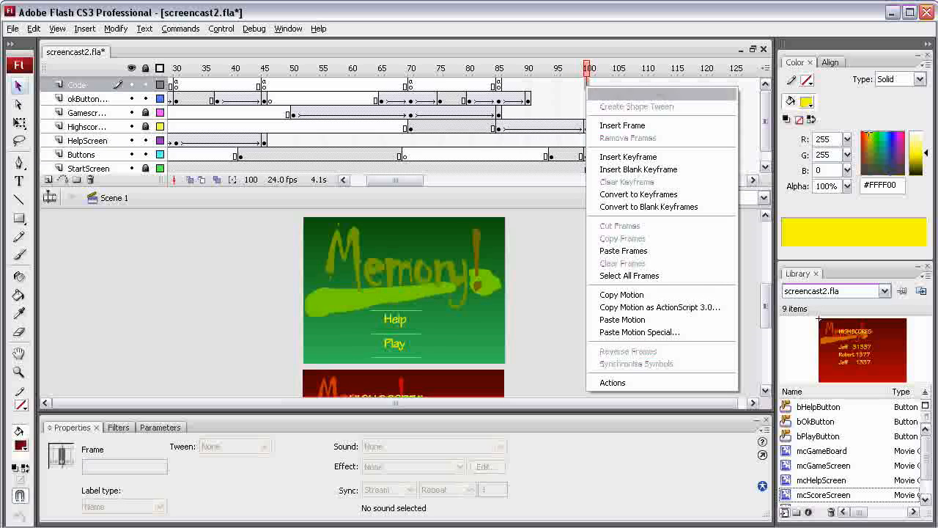
pyautogui.click(627, 157)
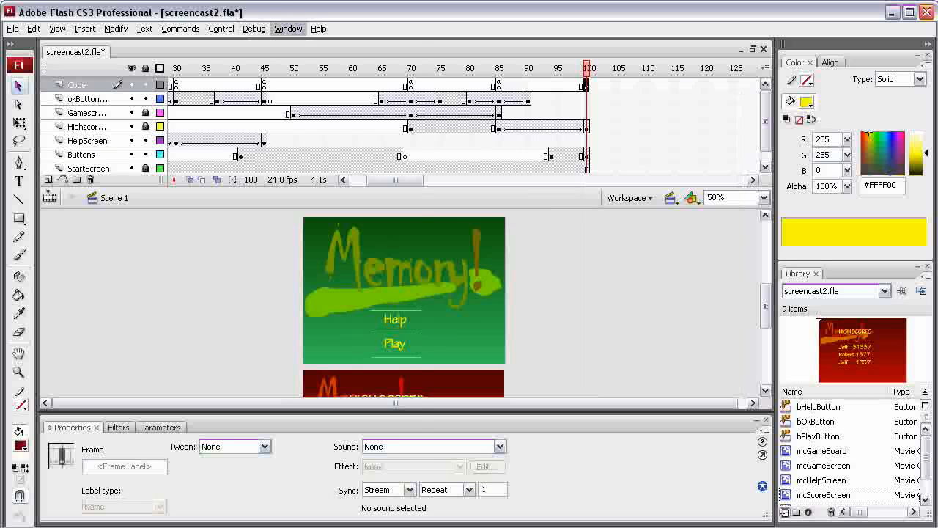
# Step: Add the action gotoAndStop(1); to the Code layer's frame 100 and close the Actions panel
pyautogui.click(288, 28)
pyautogui.click(297, 144)
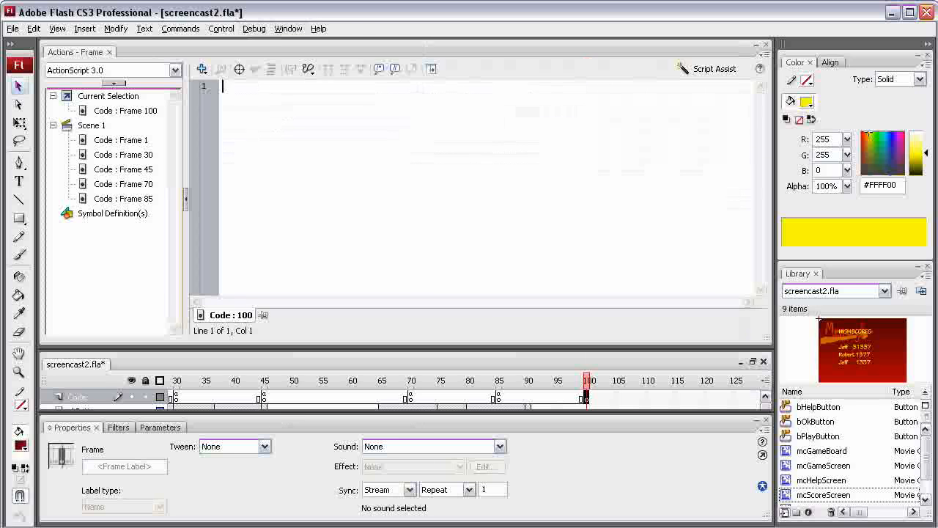
pyautogui.write('g')
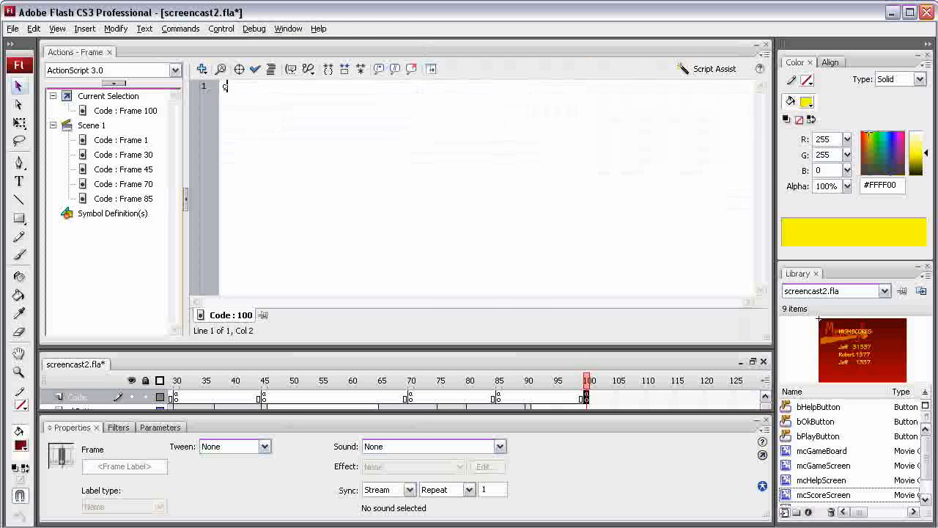
pyautogui.write('otoAnd')
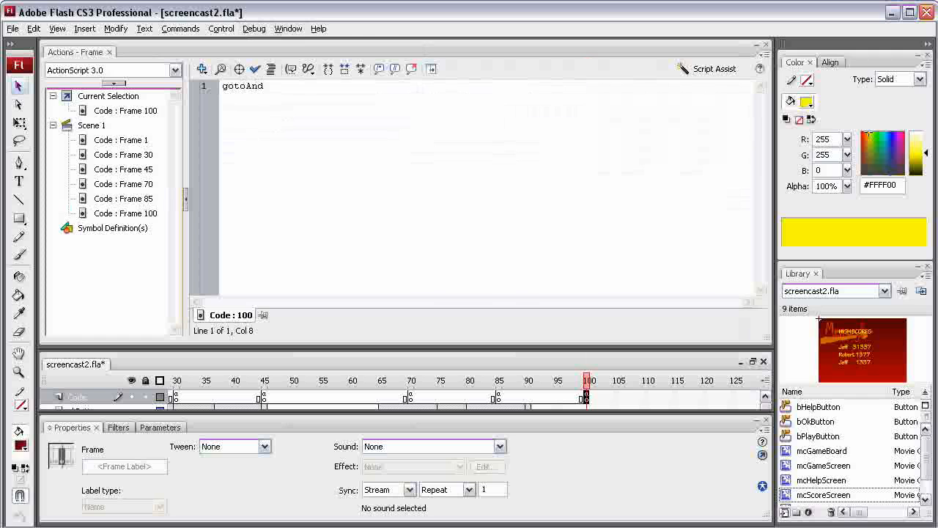
pyautogui.write('Stop()')
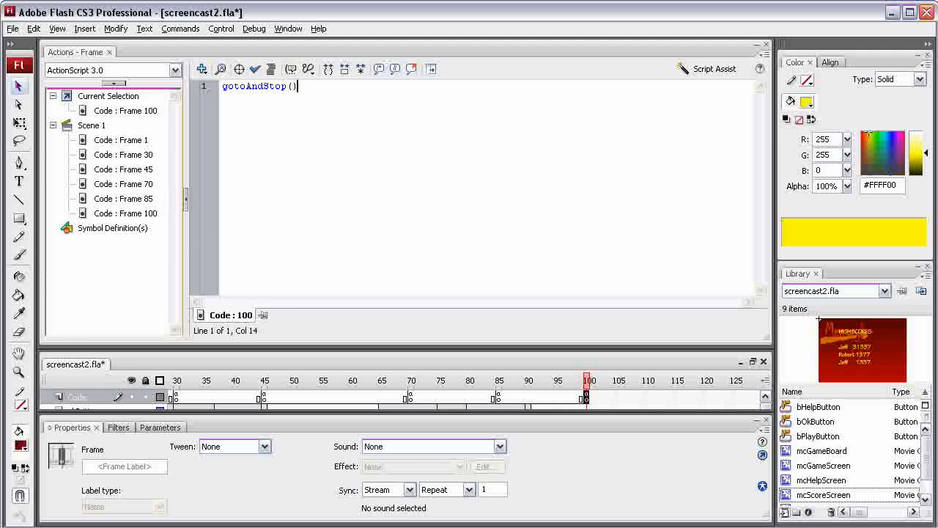
pyautogui.press('Left')
pyautogui.write('1')
pyautogui.press('Right')
pyautogui.write(';')
pyautogui.press('F9')
# Step: Play the timeline from frame 1 and test the movie
pyautogui.moveTo(586, 99)
pyautogui.mouseDown()
pyautogui.moveTo(545, 99)
pyautogui.moveTo(586, 99)
pyautogui.mouseUp()
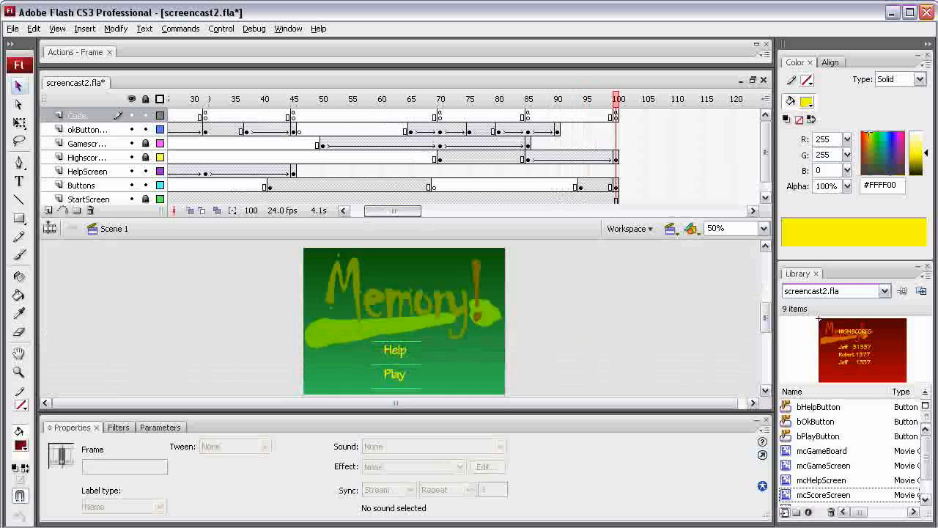
pyautogui.press('Return')
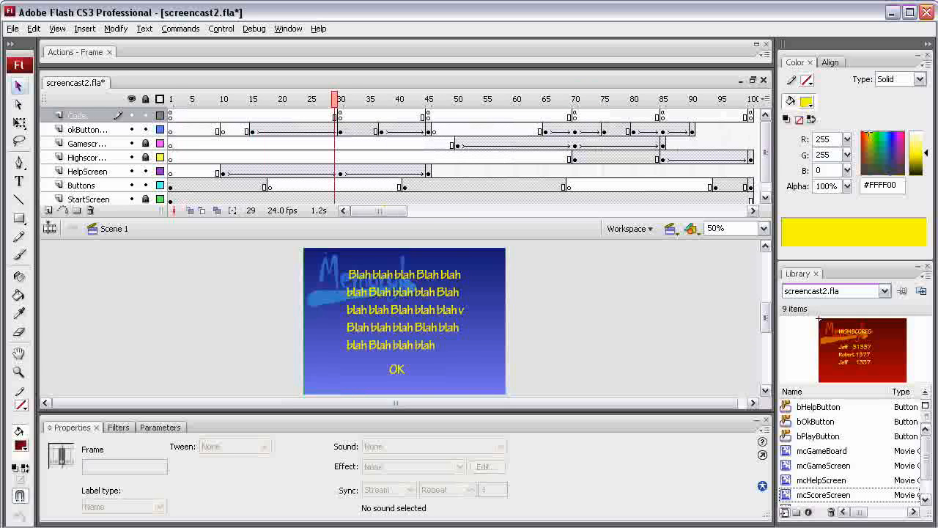
pyautogui.click(171, 99)
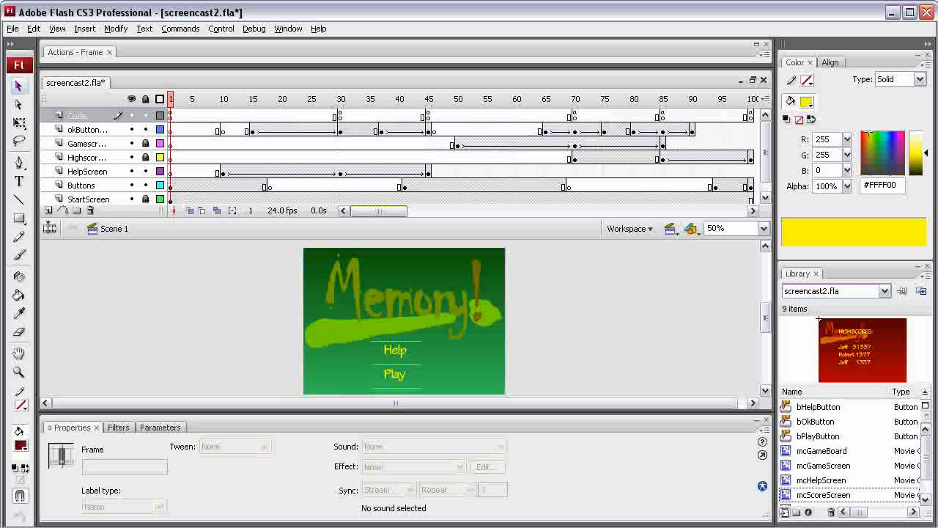
pyautogui.moveTo(379, 211)
pyautogui.mouseDown()
pyautogui.moveTo(425, 211)
pyautogui.moveTo(378, 211)
pyautogui.mouseUp()
pyautogui.press('Return')
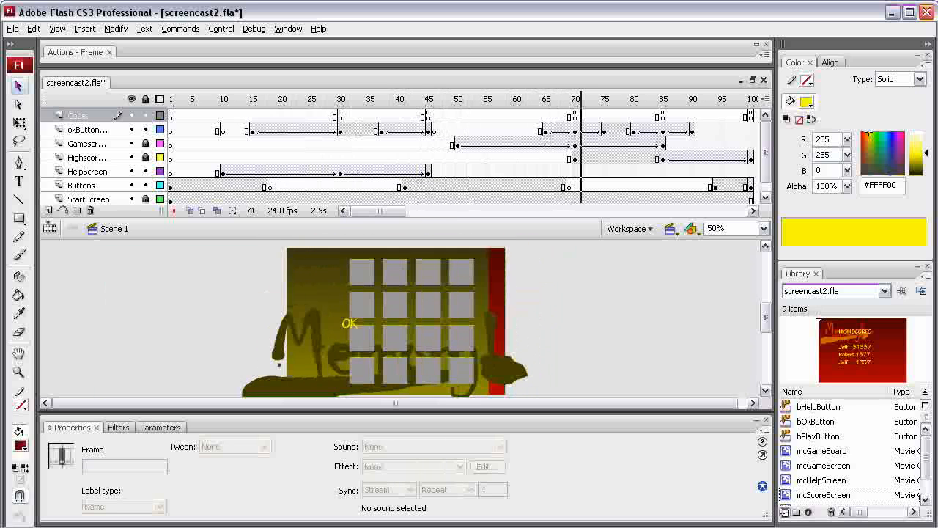
pyautogui.moveTo(379, 211)
pyautogui.mouseDown()
pyautogui.moveTo(407, 211)
pyautogui.moveTo(392, 210)
pyautogui.mouseUp()
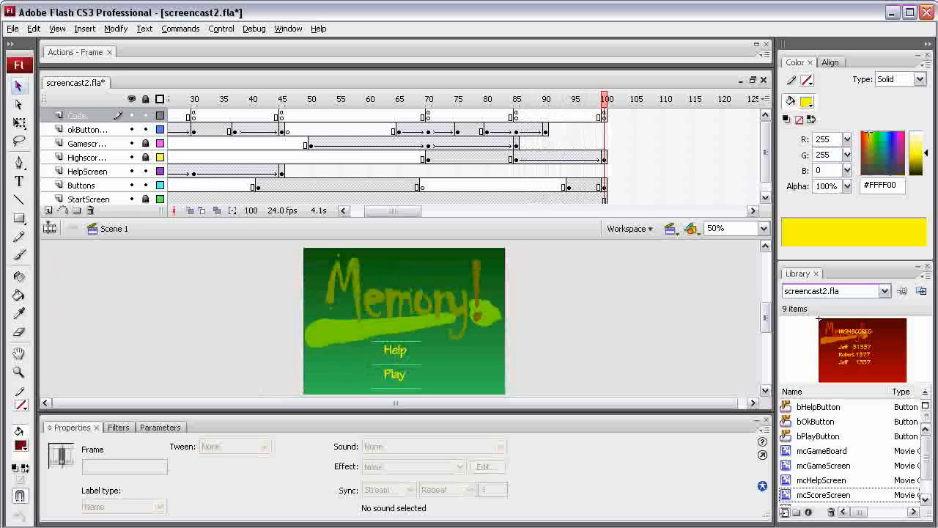
pyautogui.hotkey('ctrl', 'Return')
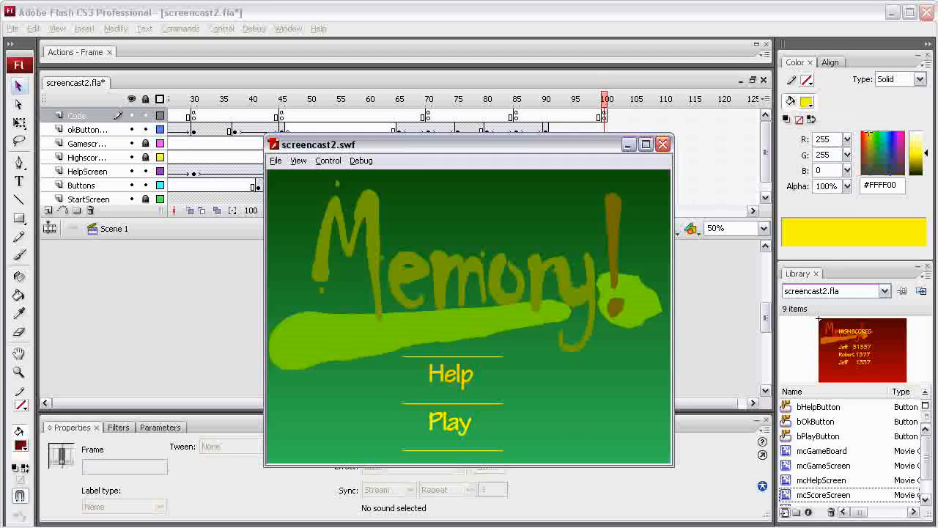
# Step: Test the movie by stepping through the Help, game and high-score screens back to the start screen, then close it
pyautogui.click(451, 373)
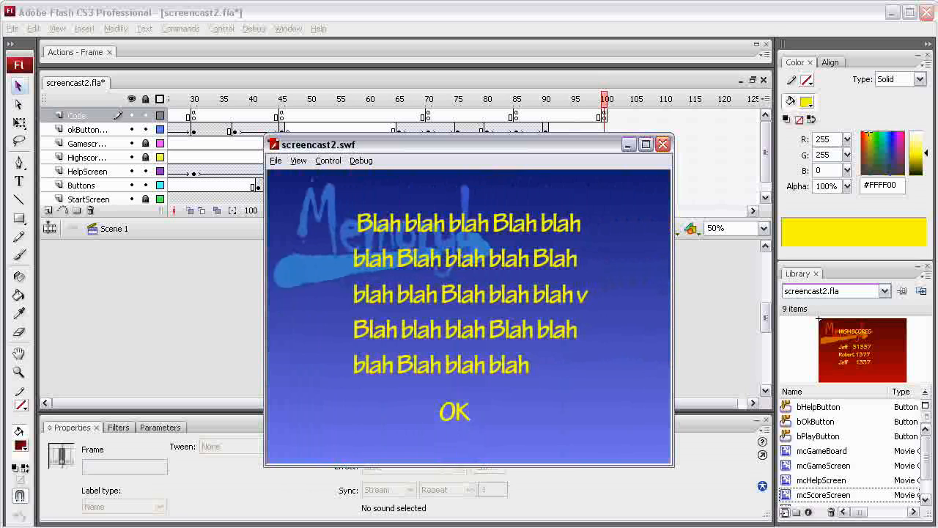
pyautogui.click(454, 411)
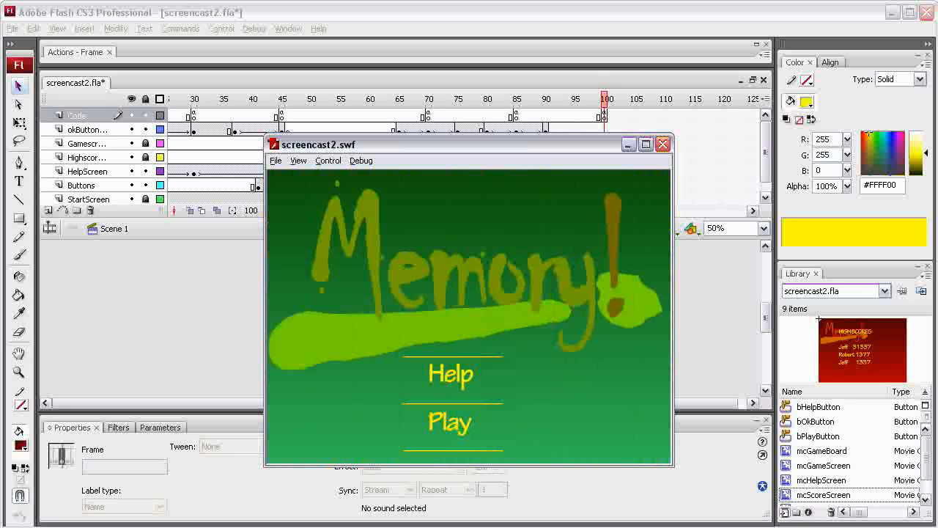
pyautogui.click(450, 422)
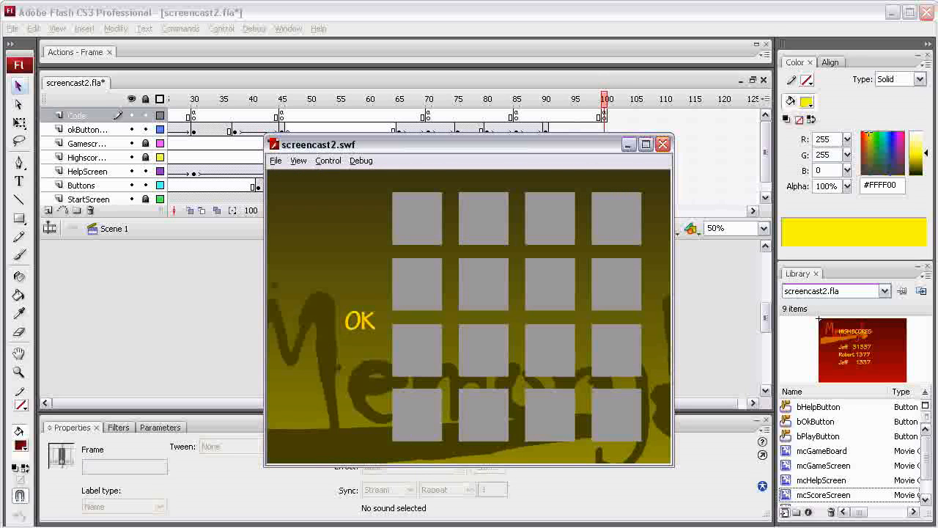
pyautogui.click(360, 321)
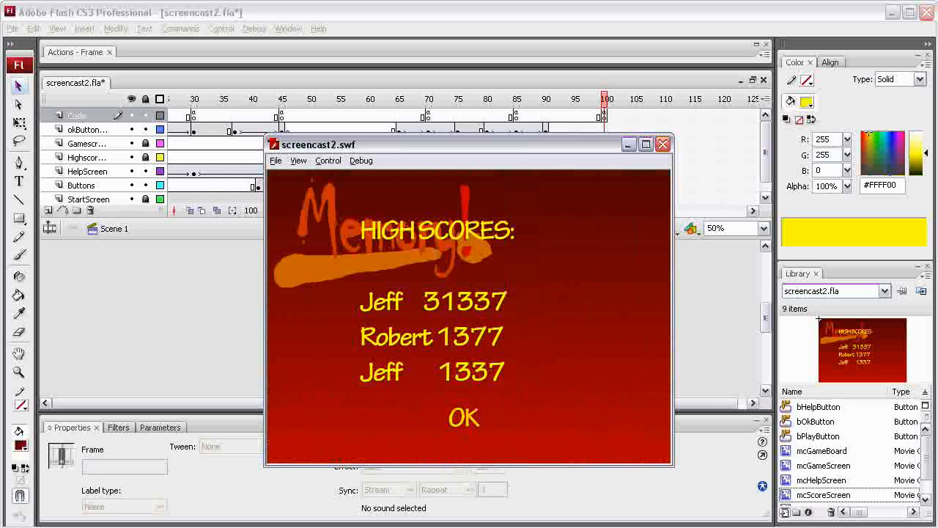
pyautogui.click(464, 418)
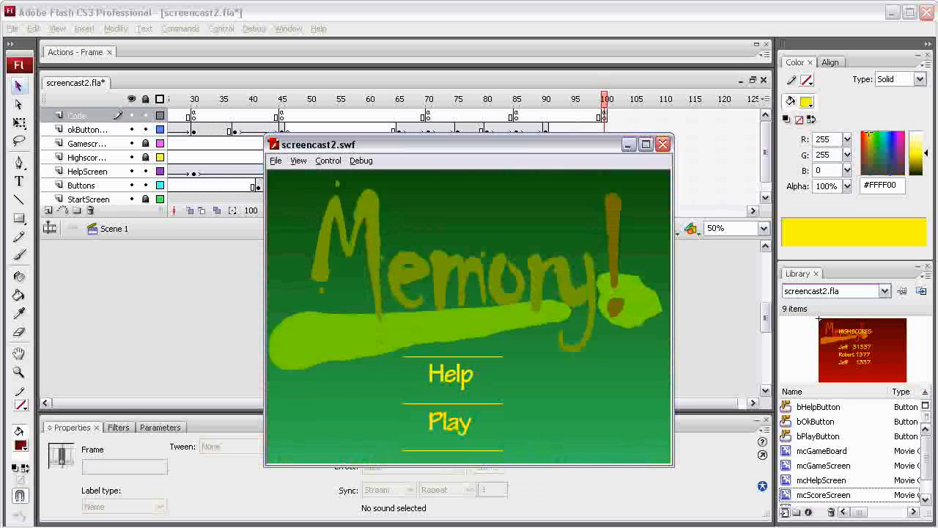
pyautogui.click(663, 143)
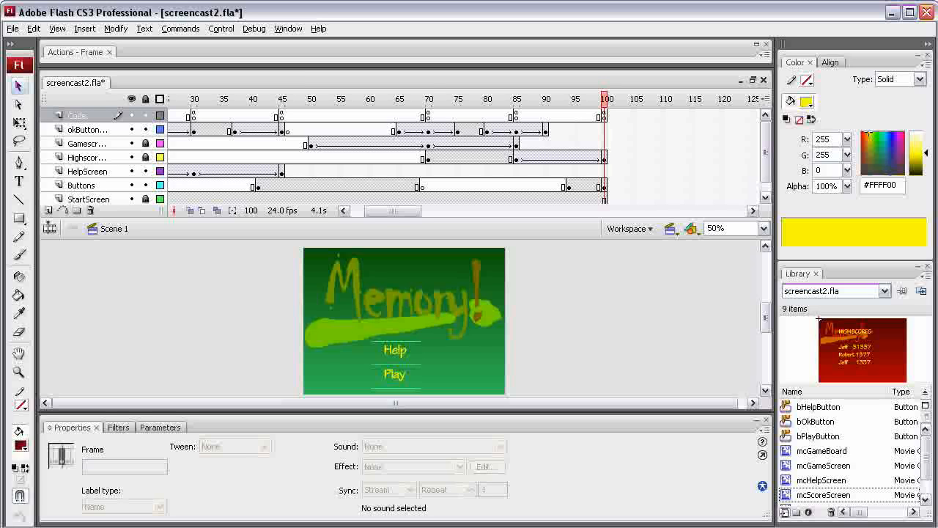
# Step: Move the playhead to frame 70 and unlock the Gamescreen, Highscores and StartScreen layers
pyautogui.click(429, 99)
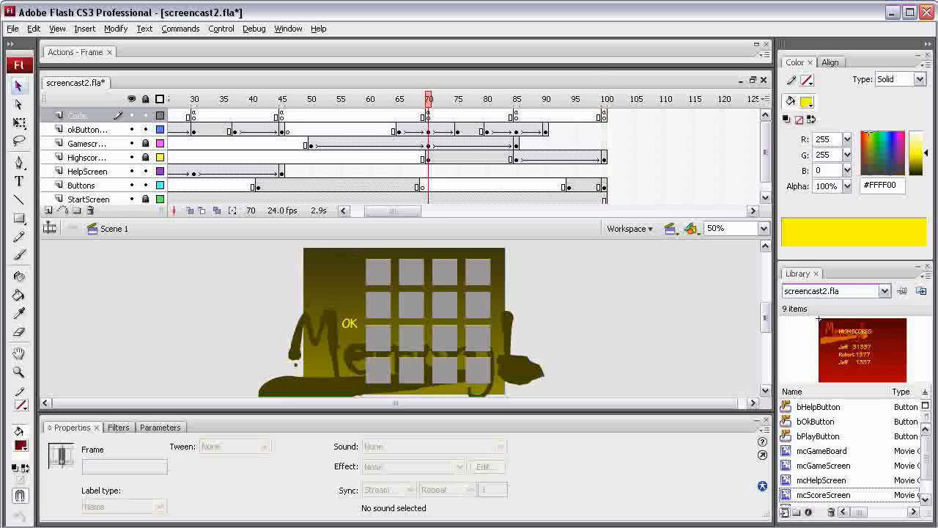
pyautogui.click(145, 143)
pyautogui.click(146, 158)
pyautogui.click(145, 199)
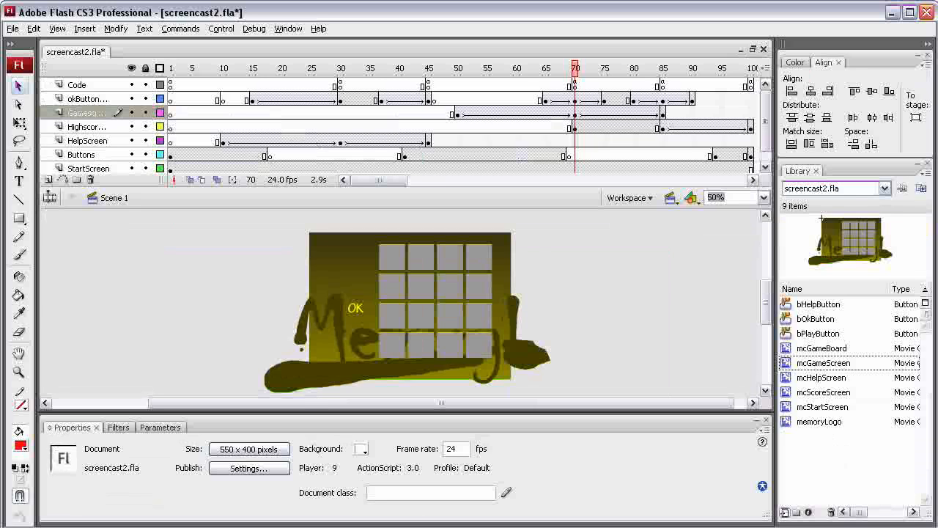
# Step: Open the mcGameBoard symbol for editing and delete all of its card squares
pyautogui.doubleClick(786, 348)
pyautogui.click(763, 197)
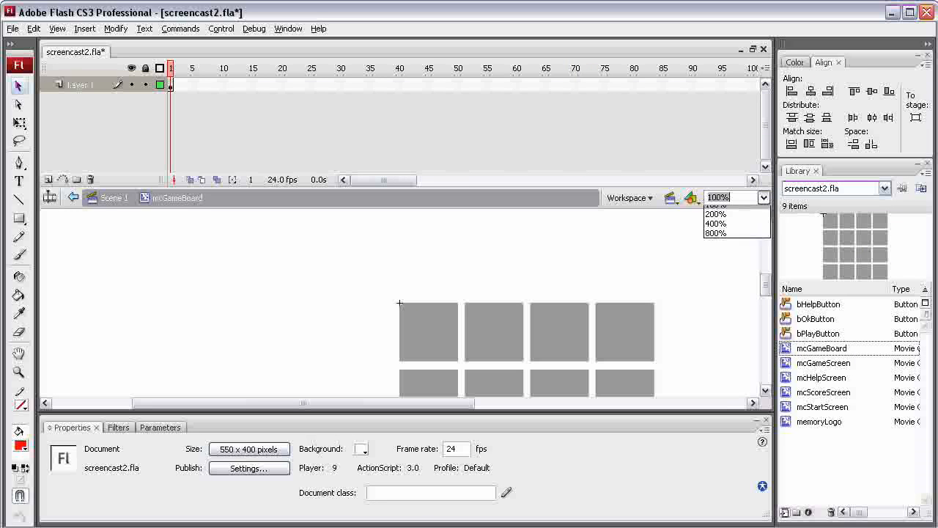
pyautogui.click(722, 244)
pyautogui.moveTo(765, 285); pyautogui.dragTo(765, 301)
pyautogui.click(318, 251)
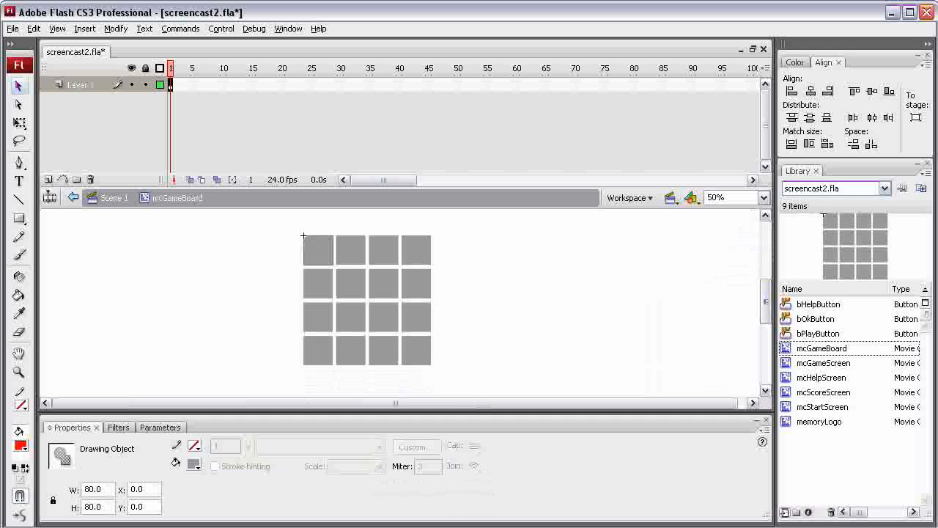
pyautogui.hotkey('ctrl', 'a')
pyautogui.press('Delete')
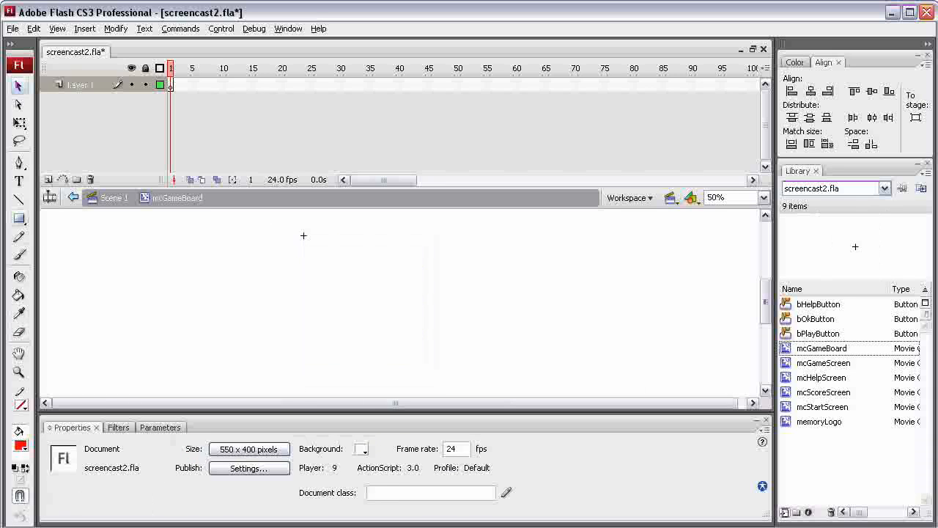
# Step: Draw a gray square about 70 by 70 pixels with the Rectangle tool
pyautogui.click(18, 218)
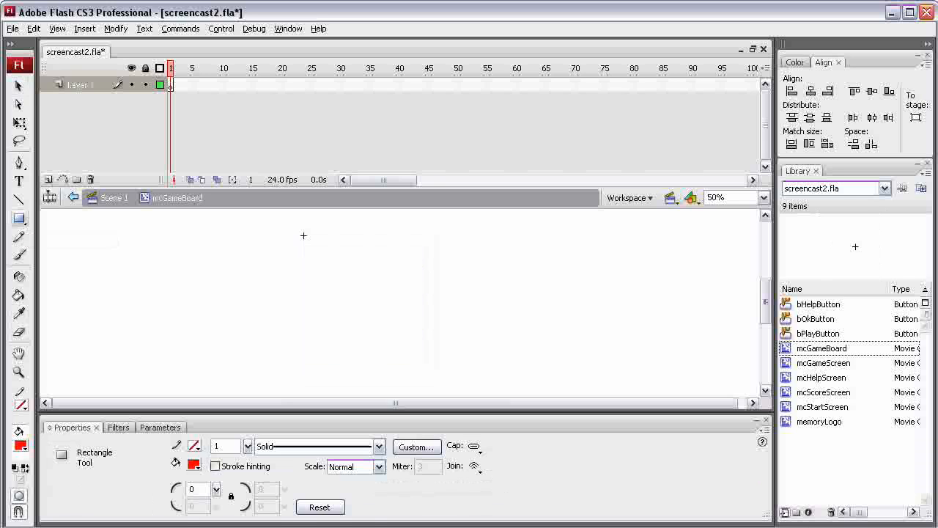
pyautogui.click(193, 464)
pyautogui.click(383, 484)
pyautogui.moveTo(306, 254); pyautogui.dragTo(332, 279)
pyautogui.press('v')
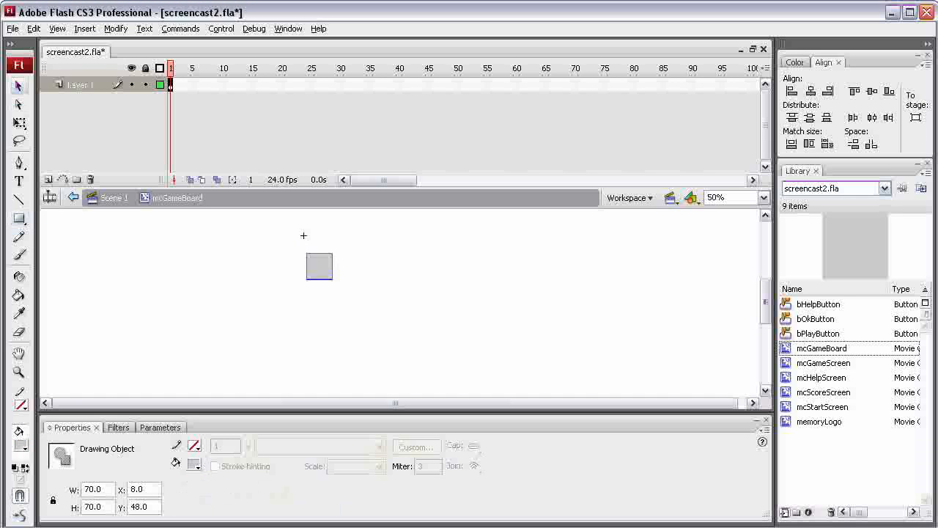
# Step: Set the square's width and height to 80 and its X and Y position to 0
pyautogui.doubleClick(92, 489)
pyautogui.write('80')
pyautogui.press('Tab')
pyautogui.write('80')
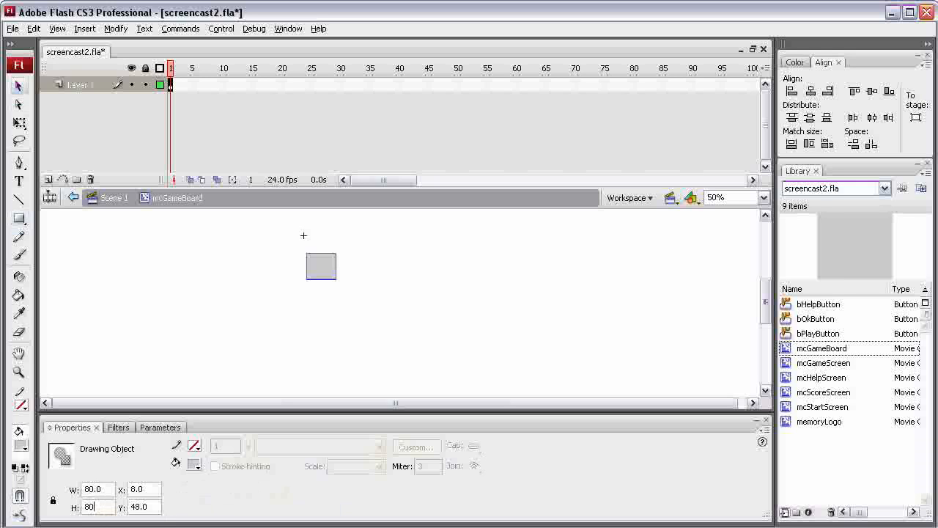
pyautogui.click(147, 488)
pyautogui.write('0')
pyautogui.doubleClick(145, 488)
pyautogui.write('0')
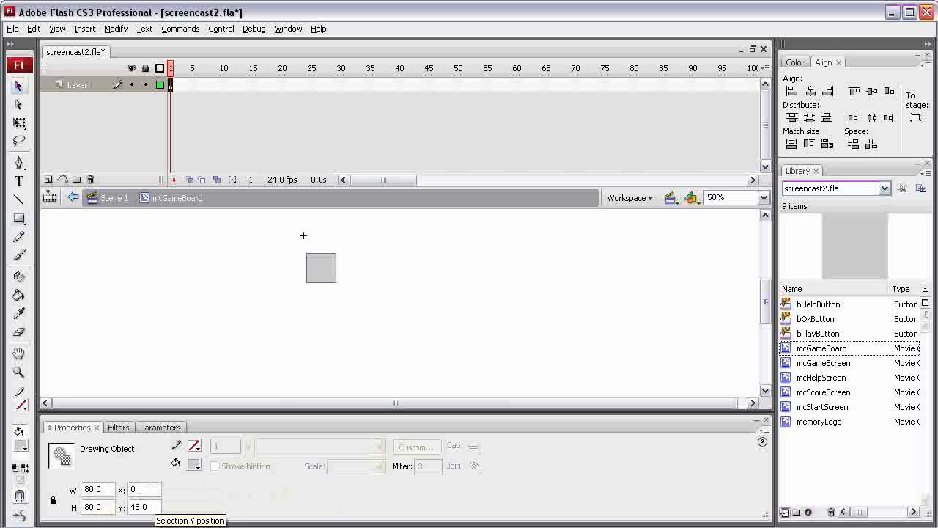
pyautogui.moveTo(150, 506); pyautogui.dragTo(113, 509)
pyautogui.write('0')
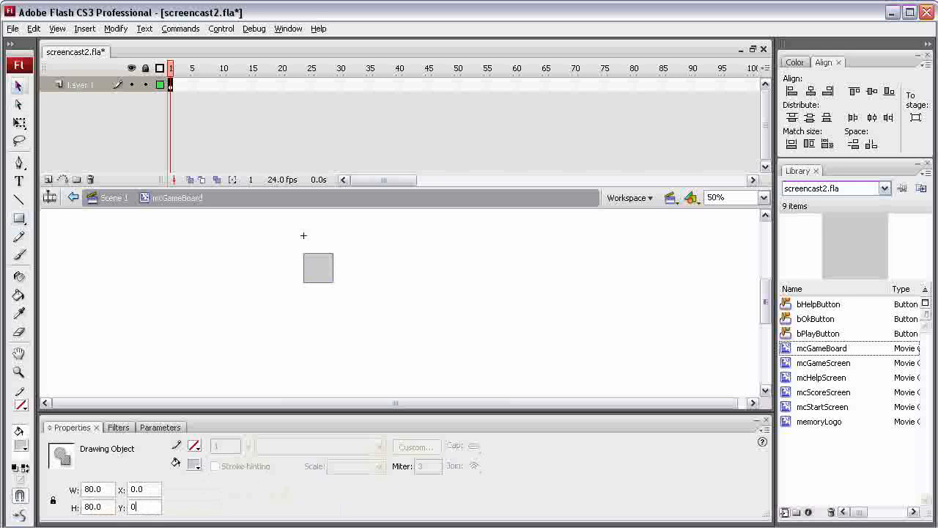
pyautogui.press('Return')
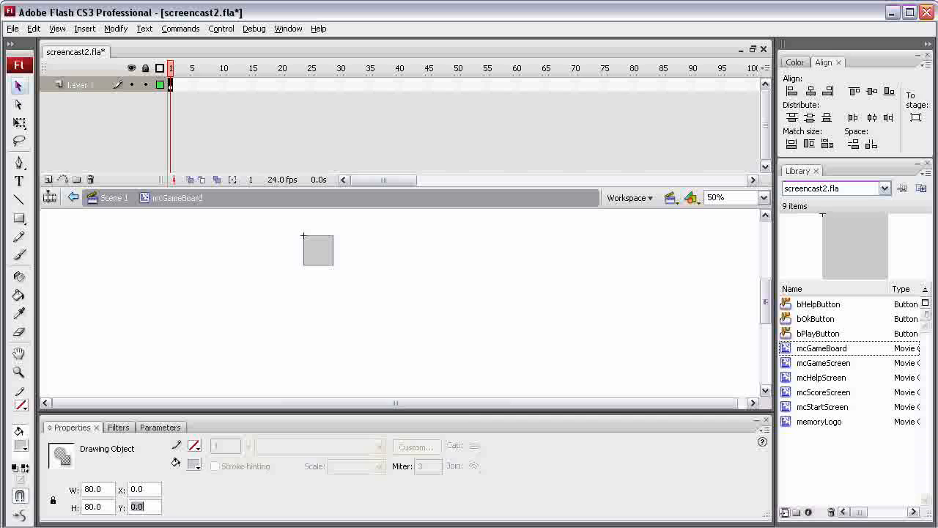
# Step: Convert the square into a movie clip symbol named mcCard
pyautogui.rightClick(318, 247)
pyautogui.click(366, 454)
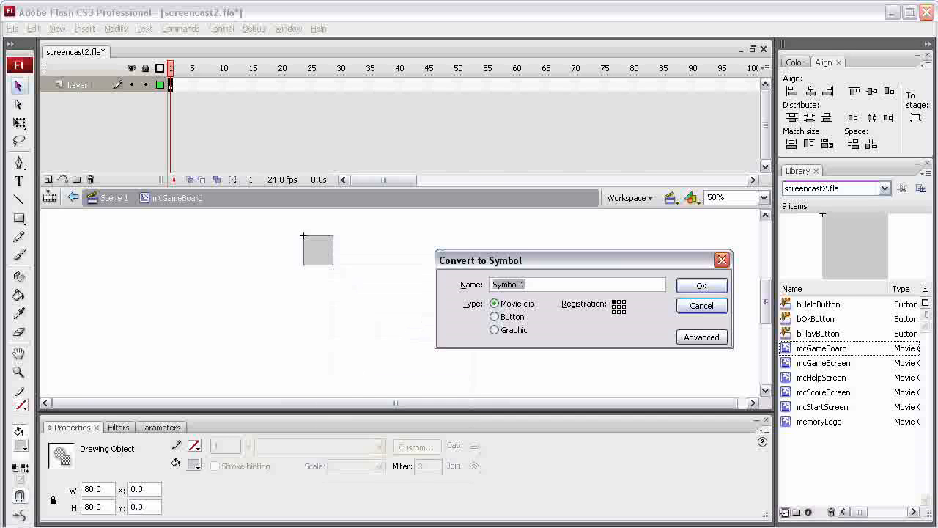
pyautogui.write('mcCard')
pyautogui.press('Return')
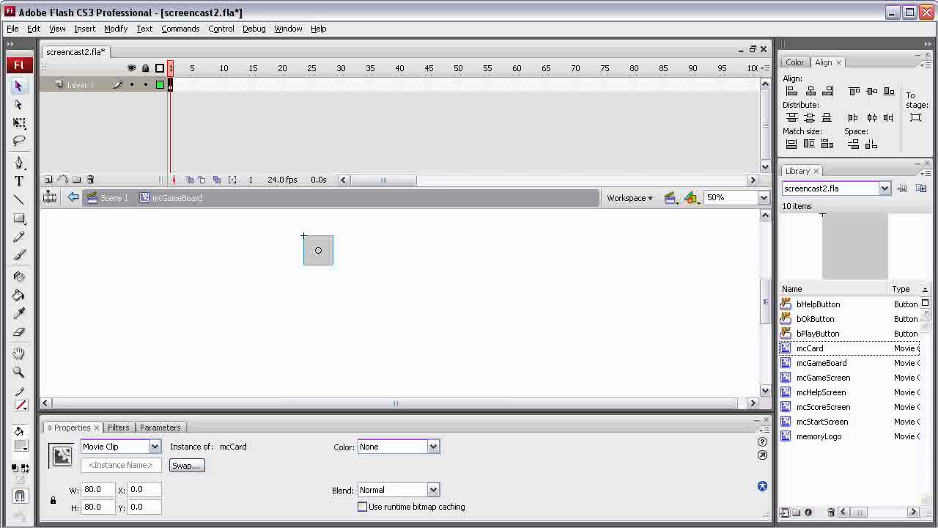
# Step: Enter the mcCard symbol for editing and insert a second layer
pyautogui.doubleClick(308, 241)
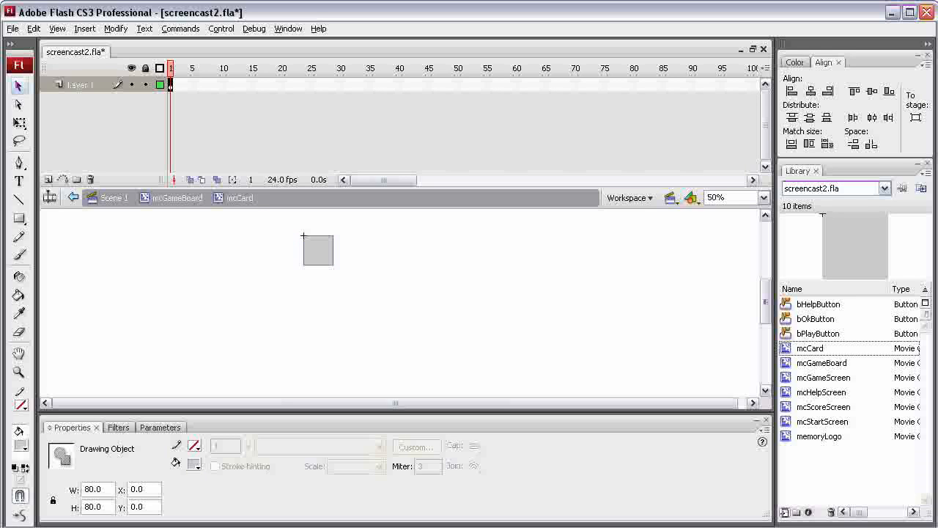
pyautogui.rightClick(73, 85)
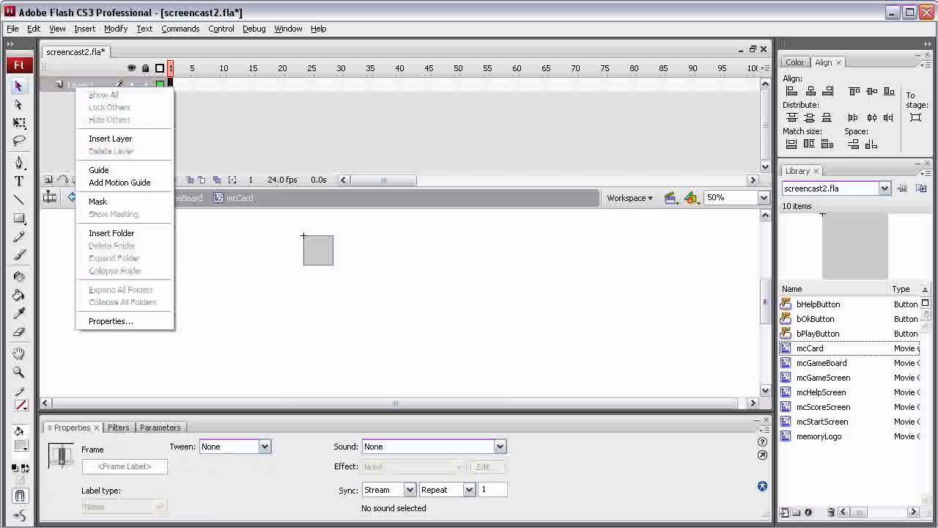
pyautogui.press('Escape')
pyautogui.click(48, 180)
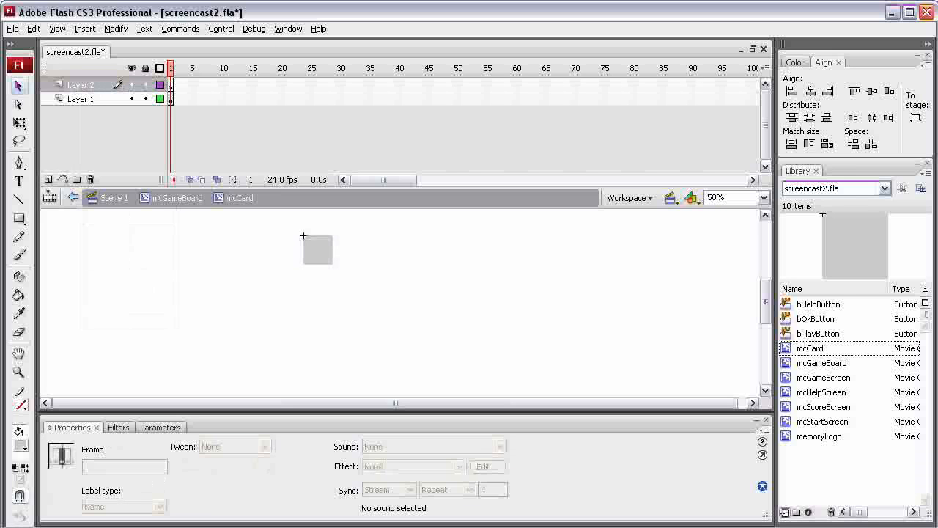
# Step: Convert the square on Layer 1 into a movie clip symbol named mcFrontOfCard
pyautogui.click(89, 99)
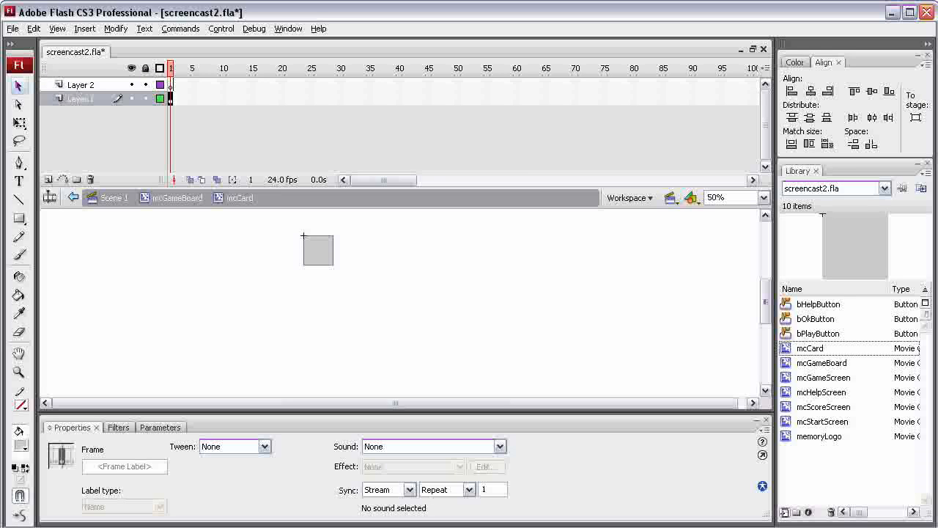
pyautogui.click(318, 251)
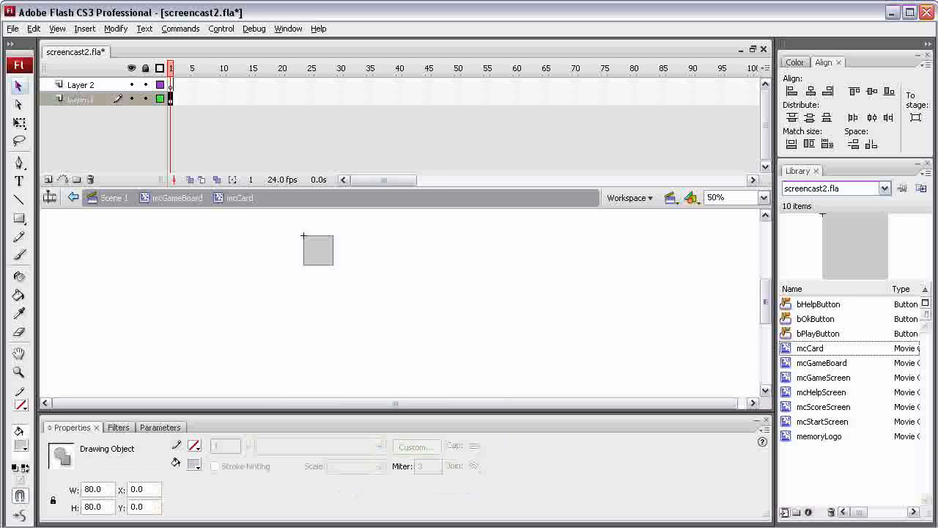
pyautogui.rightClick(315, 249)
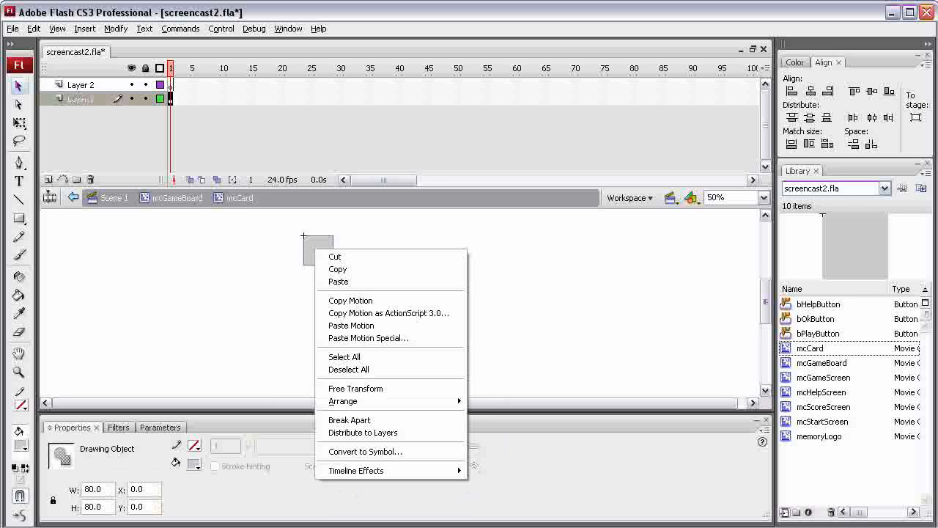
pyautogui.click(365, 451)
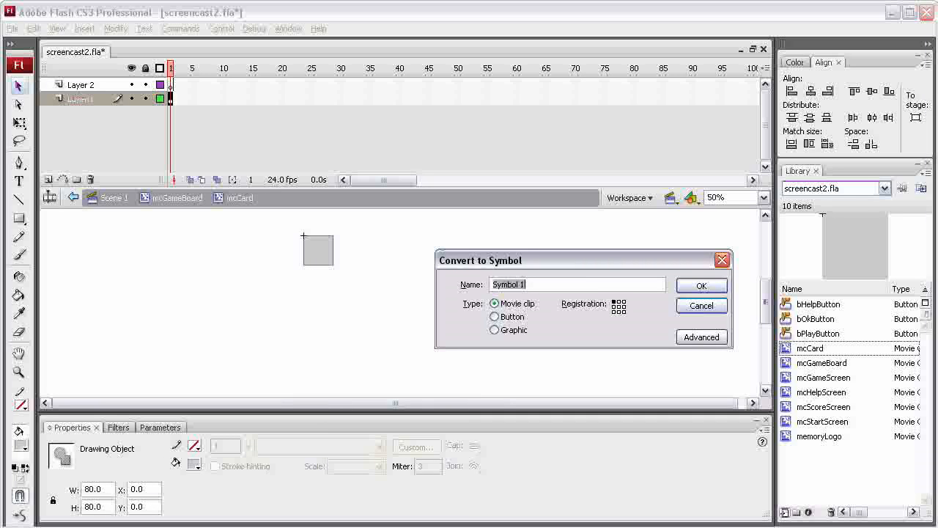
pyautogui.write('mcFrontOfCard')
pyautogui.press('Return')
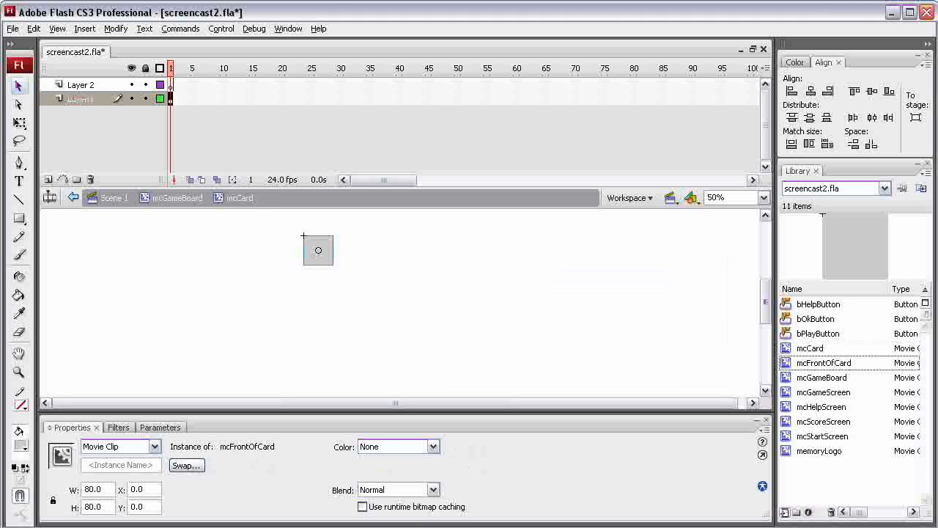
# Step: Insert keyframes at frame 15 on Layer 1 and Layer 2
pyautogui.rightClick(252, 97)
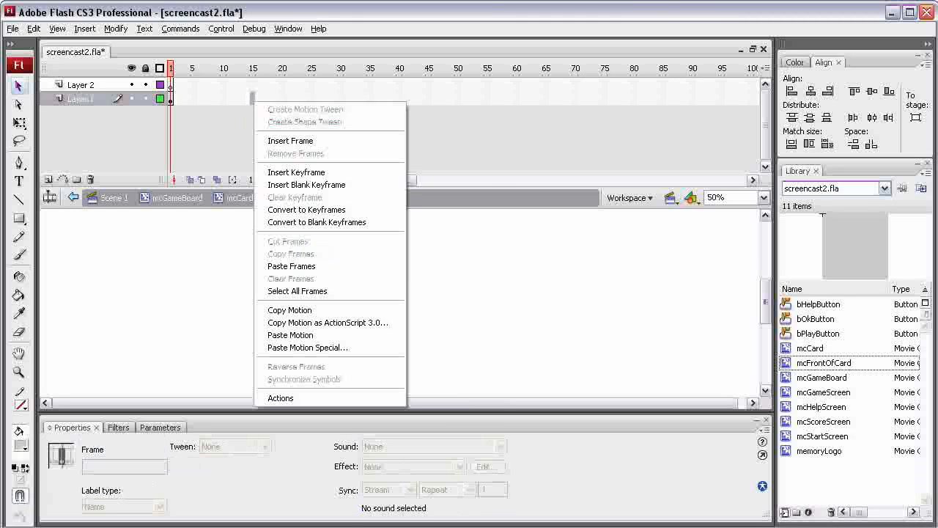
pyautogui.click(296, 171)
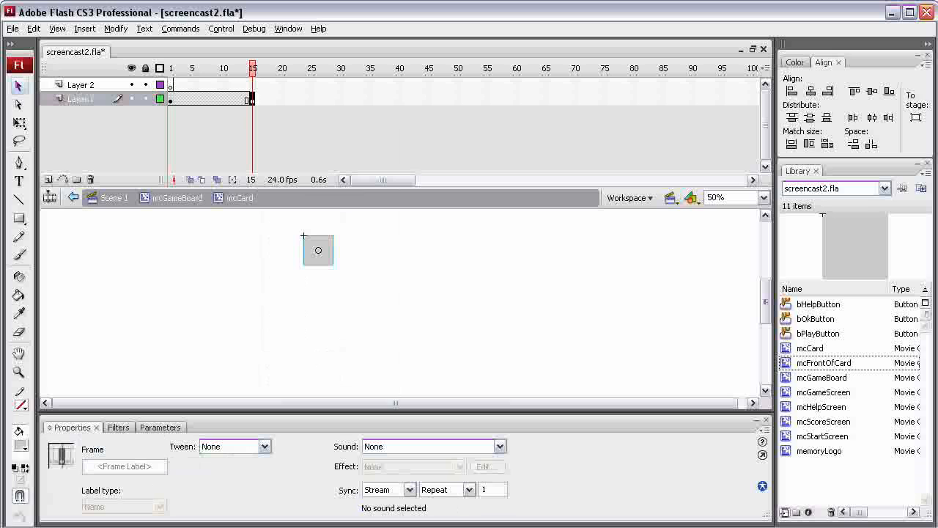
pyautogui.rightClick(252, 99)
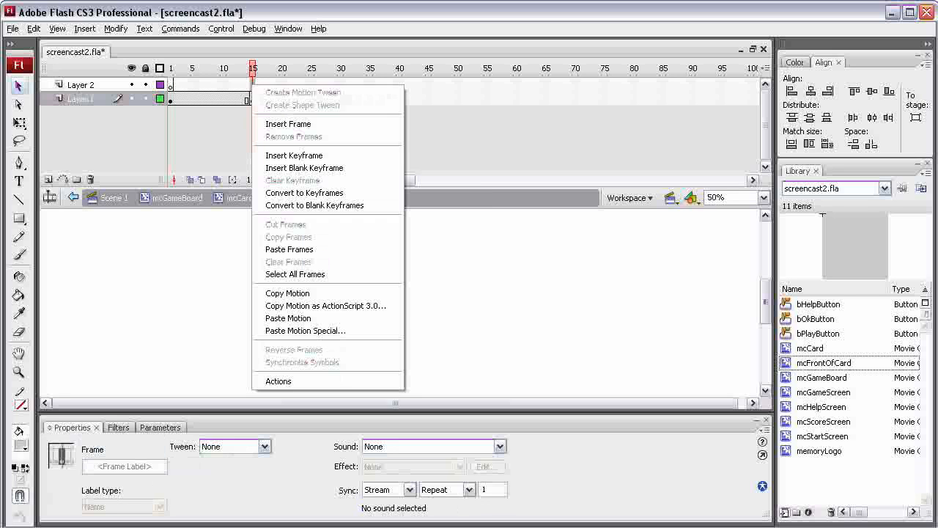
pyautogui.click(293, 155)
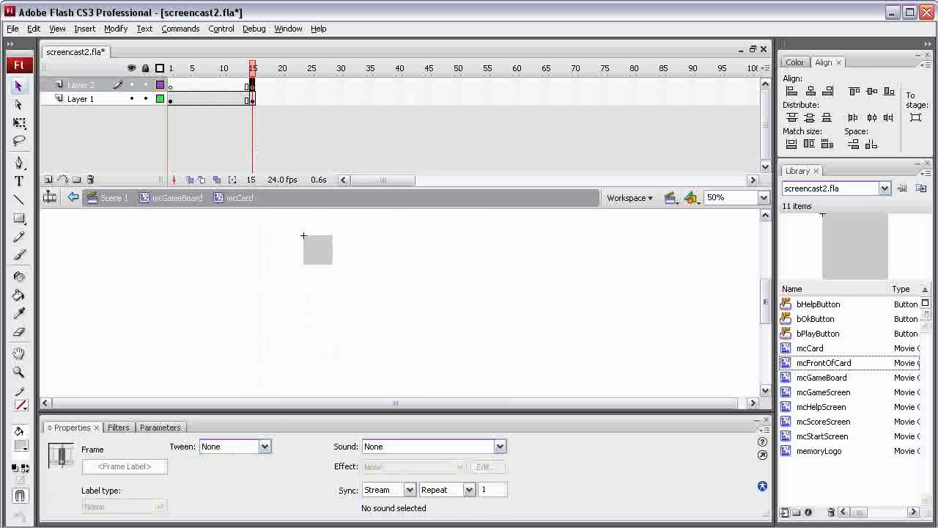
# Step: Create a motion tween on Layer 1 starting at frame 1 and select its frame 15 keyframe
pyautogui.click(171, 99)
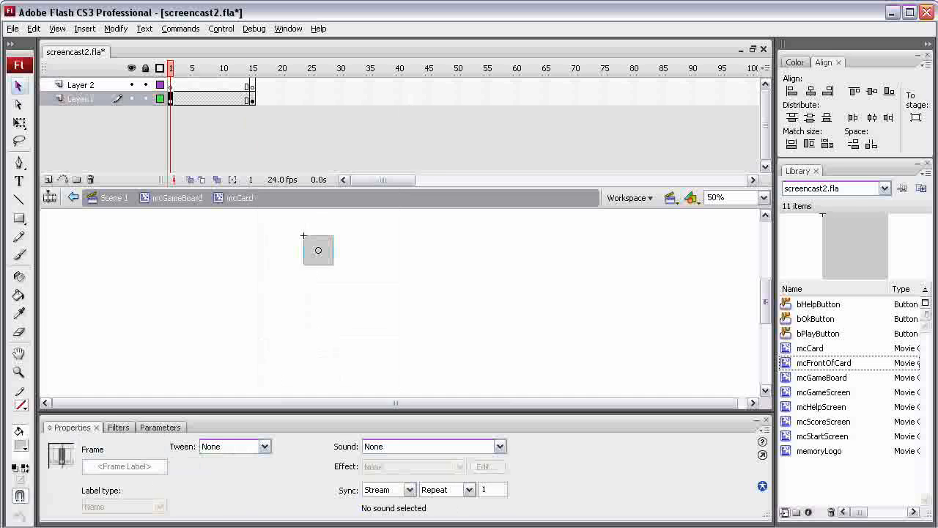
pyautogui.rightClick(170, 99)
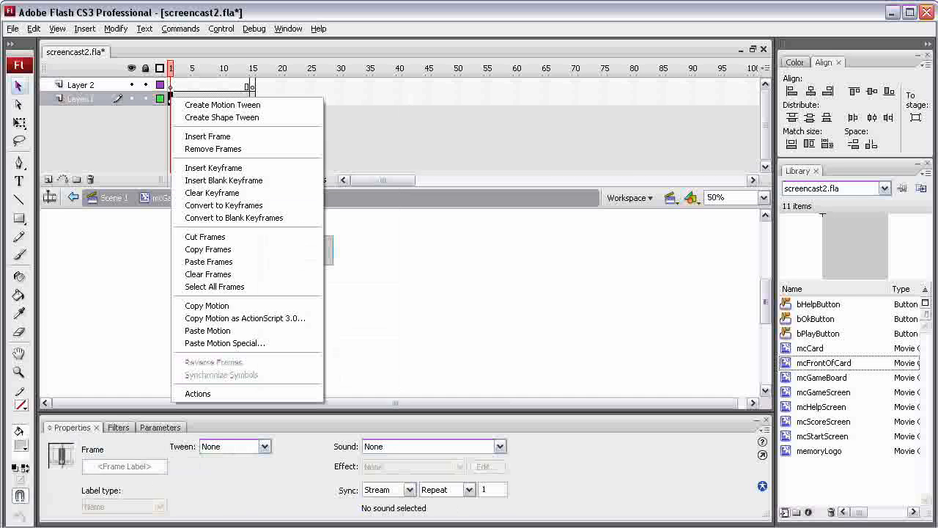
pyautogui.click(222, 105)
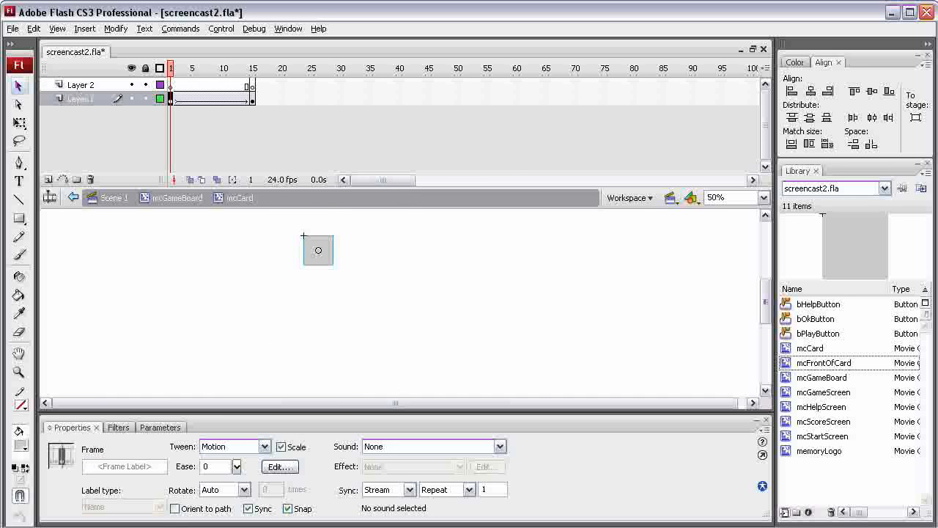
pyautogui.click(252, 100)
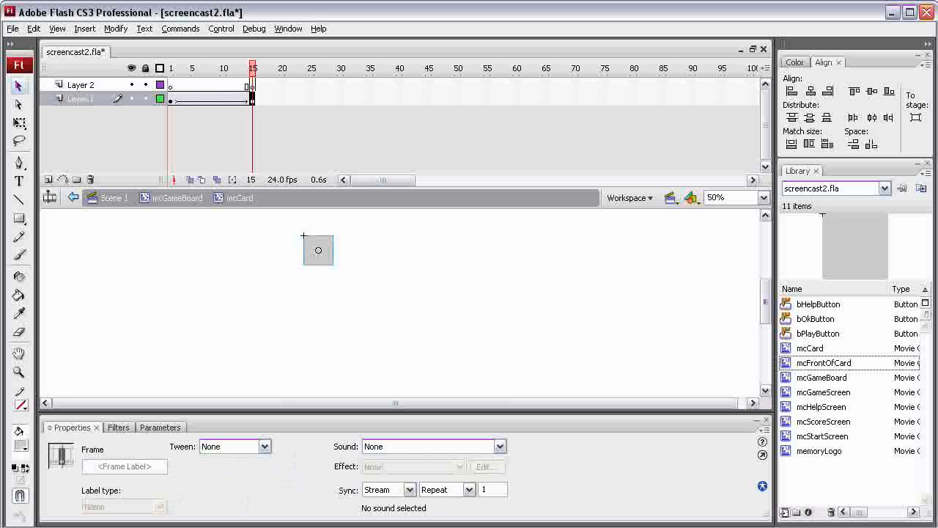
# Step: Squash the mcFrontOfCard instance at frame 15 to width 1 and X 40, then play the tween
pyautogui.click(19, 86)
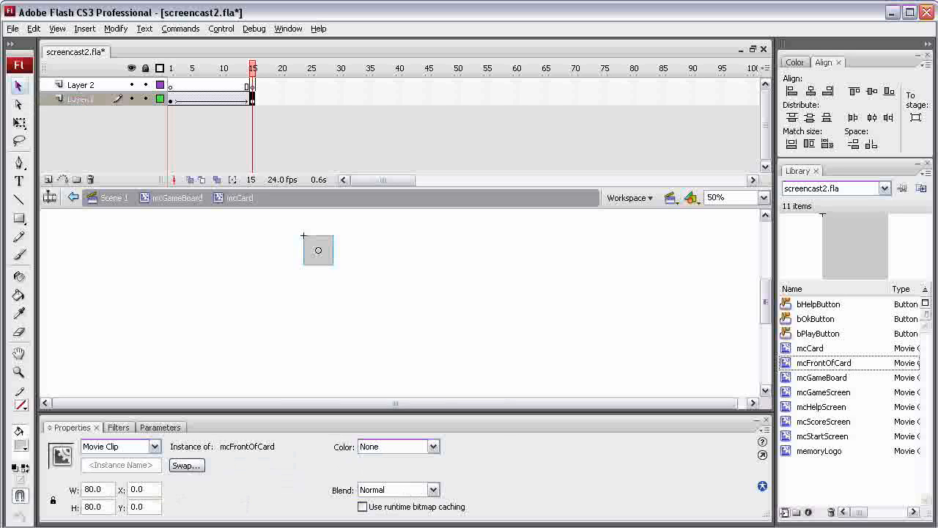
pyautogui.moveTo(103, 489); pyautogui.dragTo(86, 489)
pyautogui.write('1')
pyautogui.press('Return')
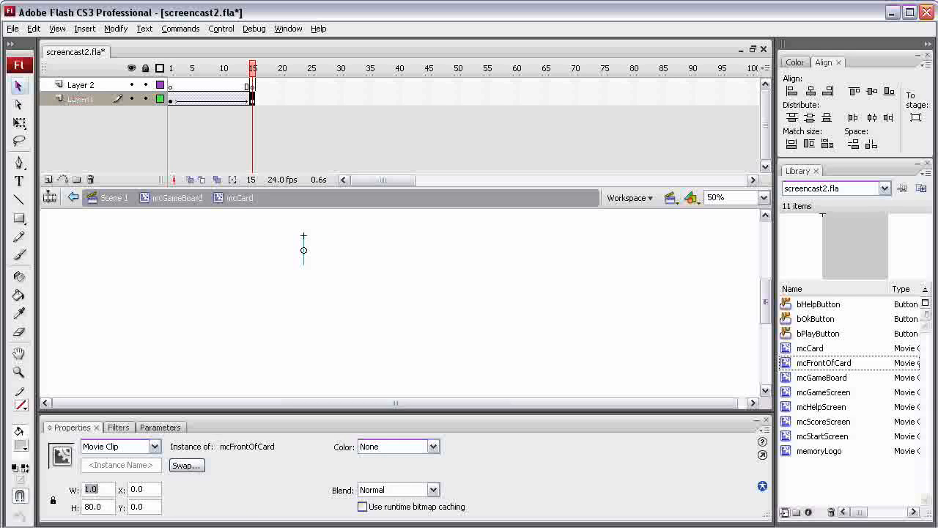
pyautogui.press('Tab')
pyautogui.write('40')
pyautogui.moveTo(252, 69)
pyautogui.mouseDown()
pyautogui.moveTo(176, 69)
pyautogui.moveTo(252, 69)
pyautogui.mouseUp()
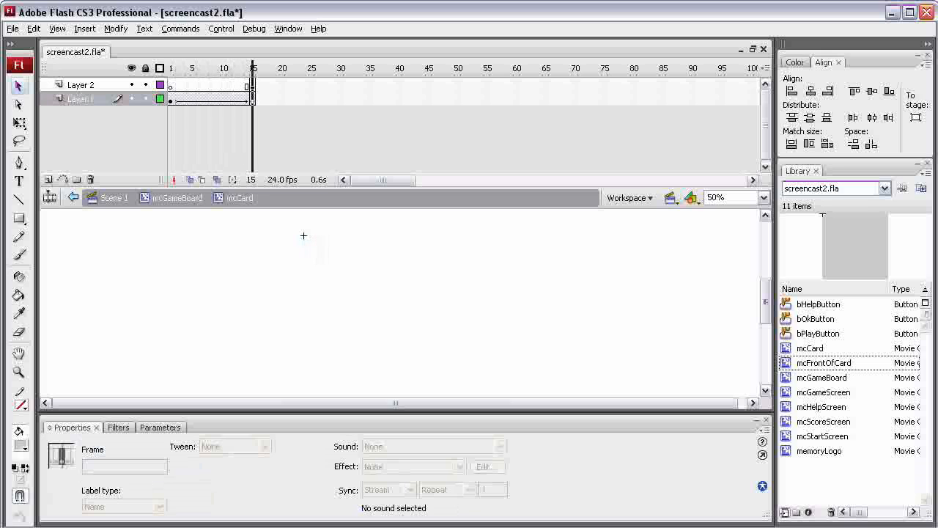
pyautogui.press('Return')
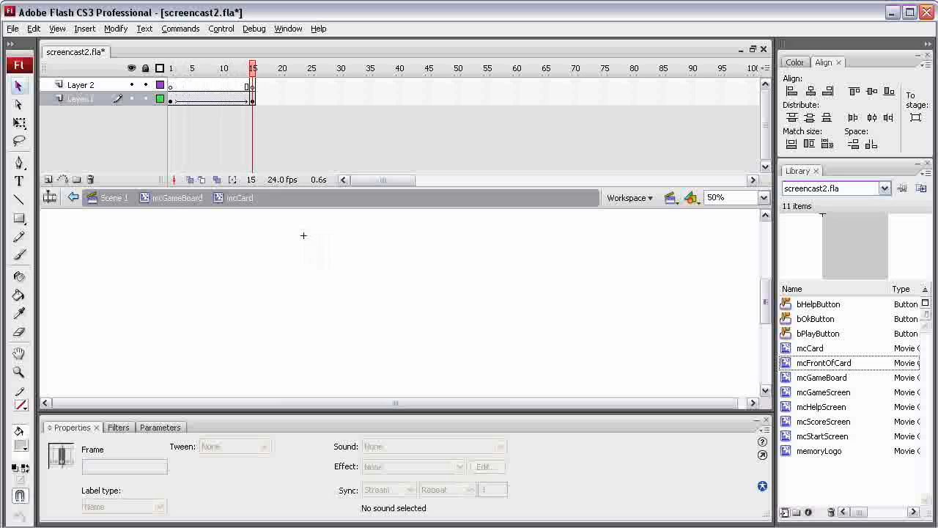
# Step: Hide Layer 1 and draw a red-filled rectangle on Layer 2 at frame 15
pyautogui.click(252, 86)
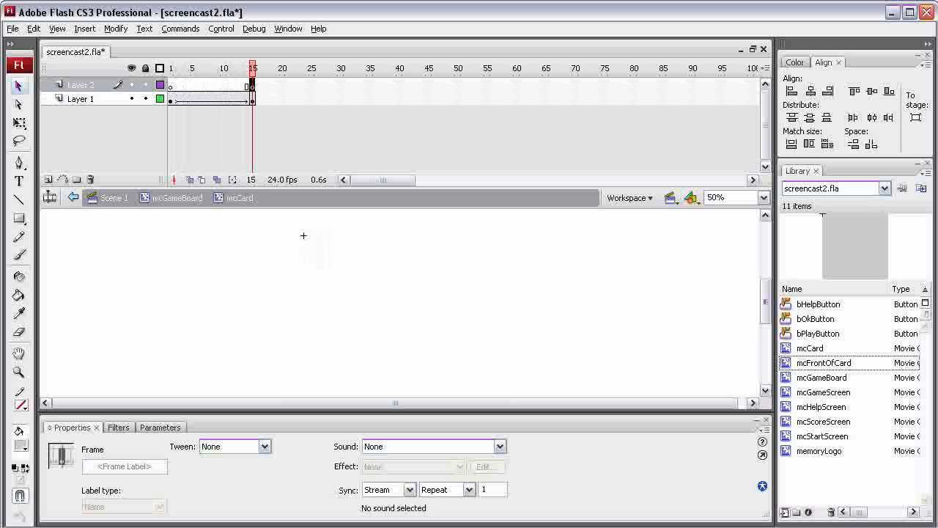
pyautogui.click(132, 98)
pyautogui.click(19, 218)
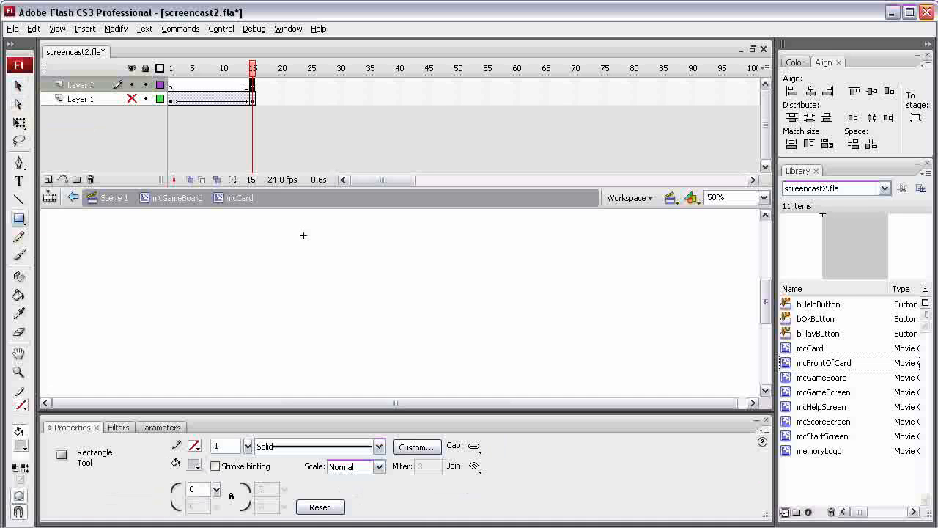
pyautogui.click(194, 464)
pyautogui.click(204, 527)
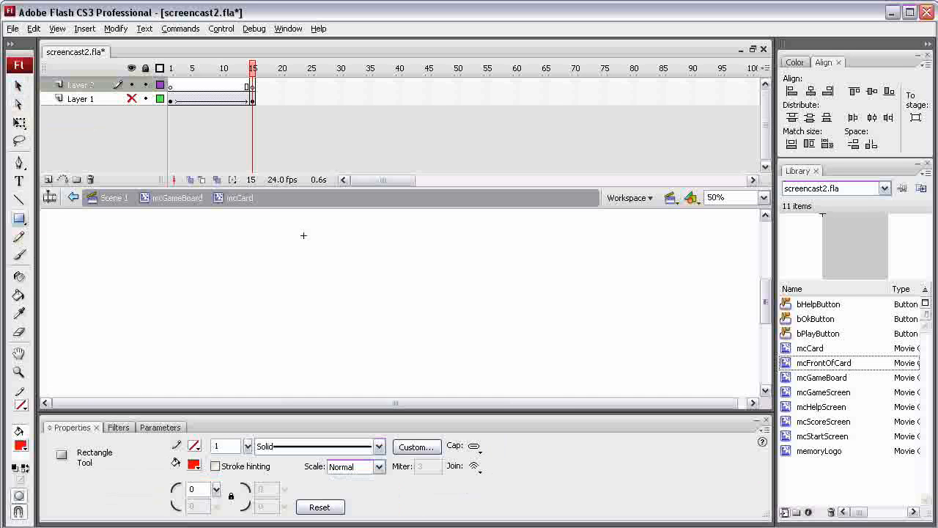
pyautogui.moveTo(308, 253); pyautogui.dragTo(340, 284)
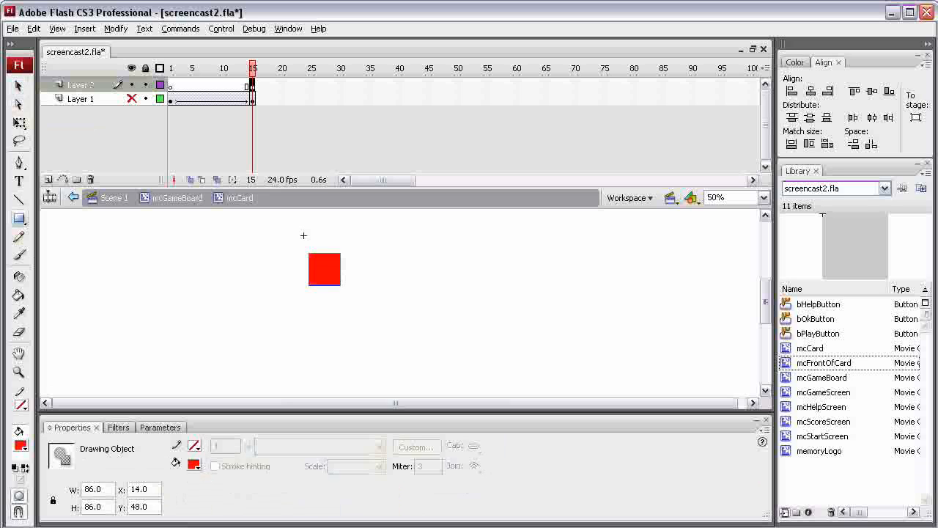
# Step: Set the red rectangle to 80 by 80 at X 0 and Y 0
pyautogui.moveTo(102, 489); pyautogui.dragTo(85, 489)
pyautogui.write('80')
pyautogui.press('Tab')
pyautogui.write('80')
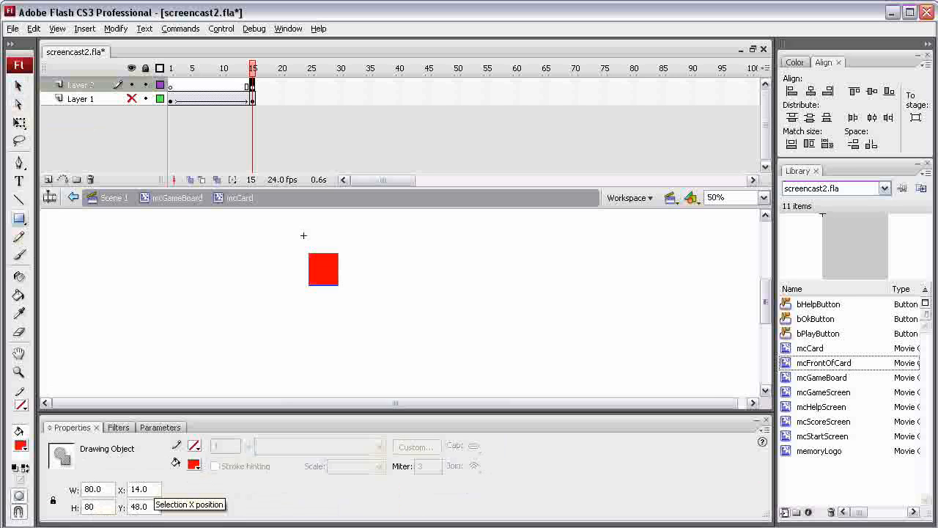
pyautogui.press('Tab')
pyautogui.write('0')
pyautogui.press('Tab')
pyautogui.write('0')
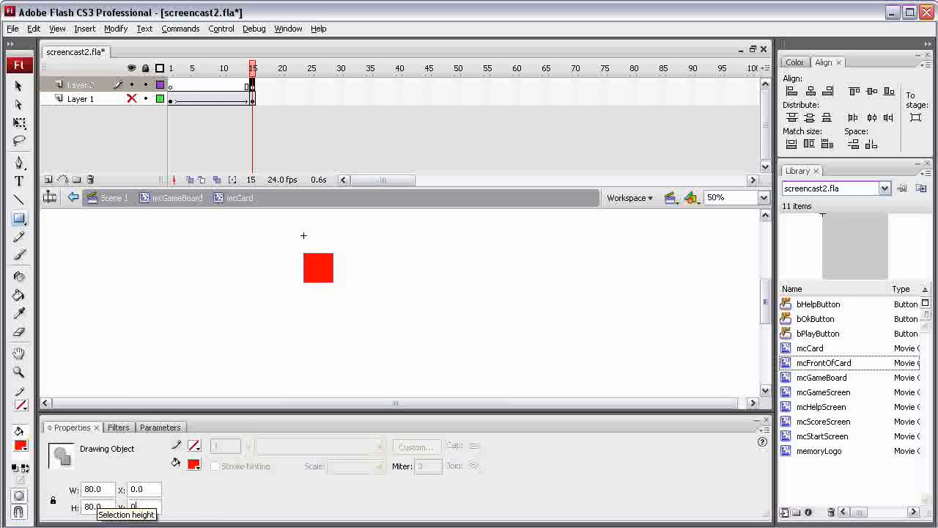
pyautogui.press('Return')
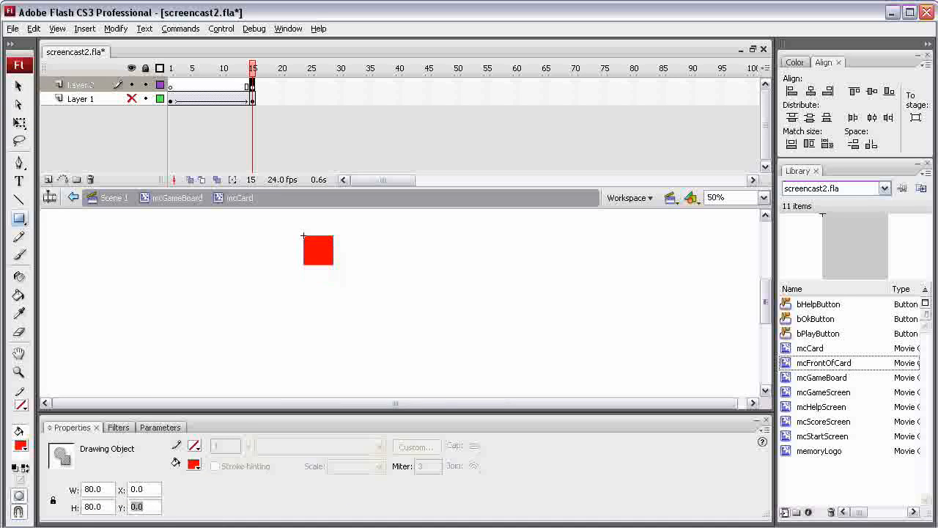
# Step: Convert the red square into a movie clip symbol named mcBackOfCard
pyautogui.press('v')
pyautogui.rightClick(311, 248)
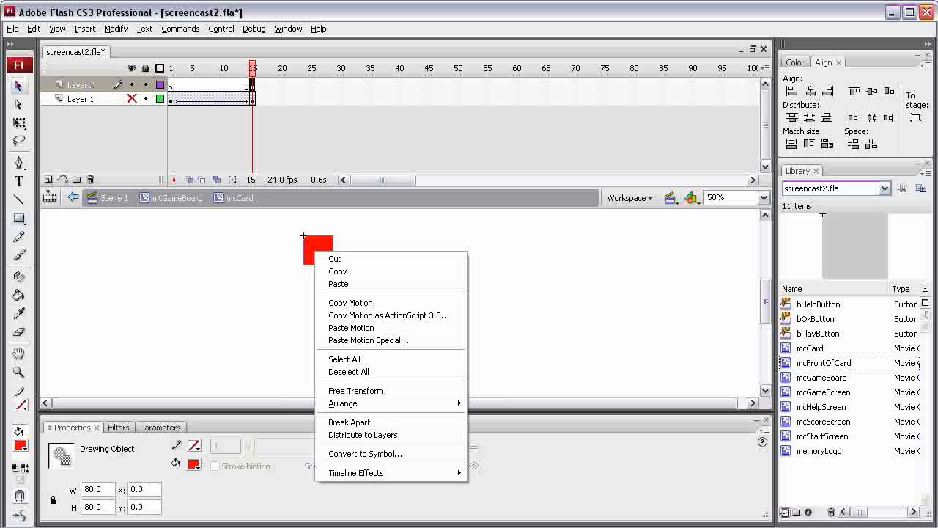
pyautogui.click(351, 454)
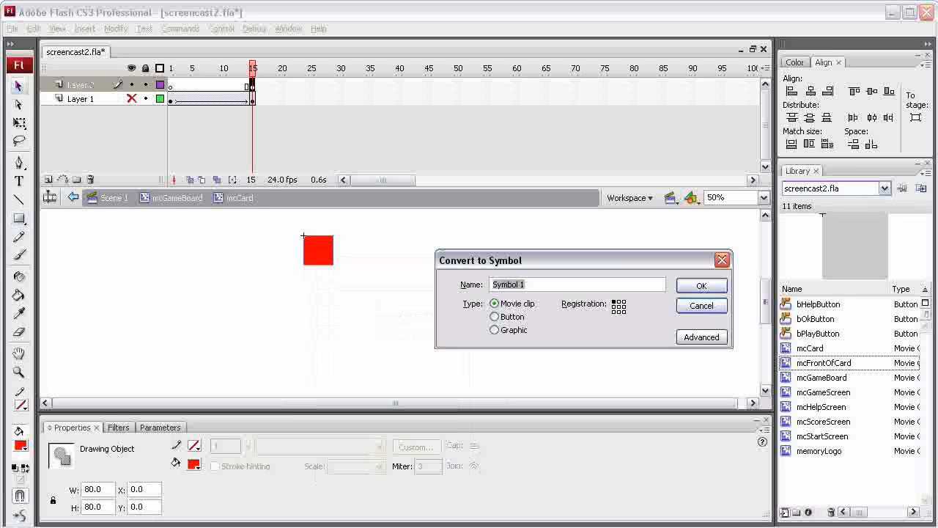
pyautogui.write('mcBackOfCard')
pyautogui.press('Return')
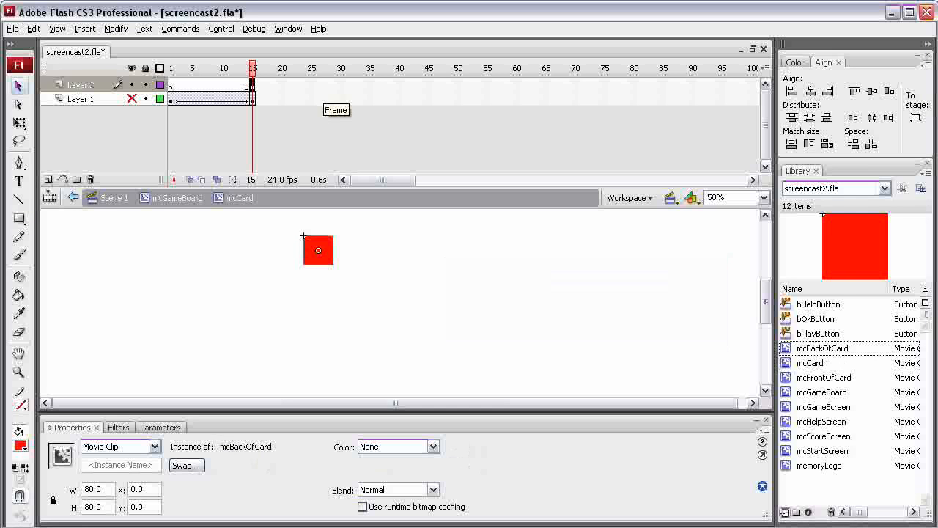
# Step: Insert a keyframe at frame 30 on Layer 2 and create a motion tween from frame 15
pyautogui.rightClick(341, 86)
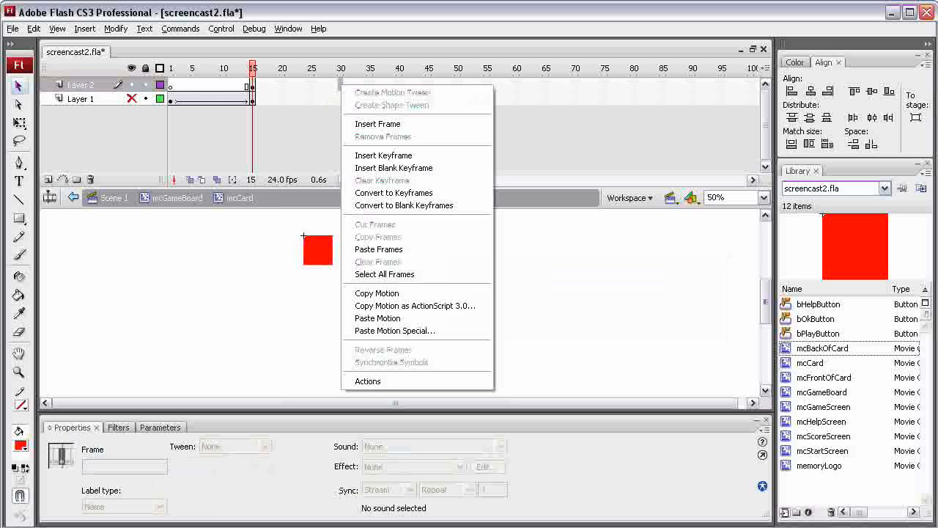
pyautogui.click(383, 155)
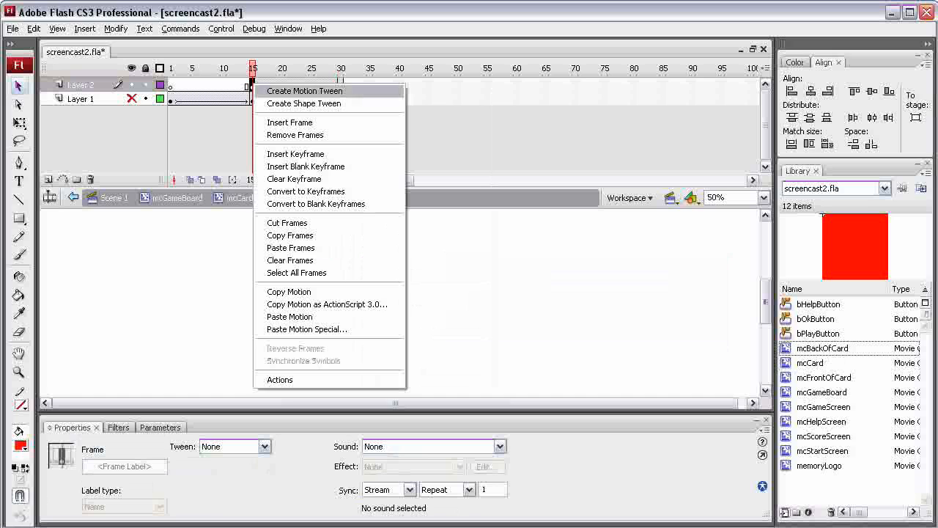
pyautogui.click(304, 90)
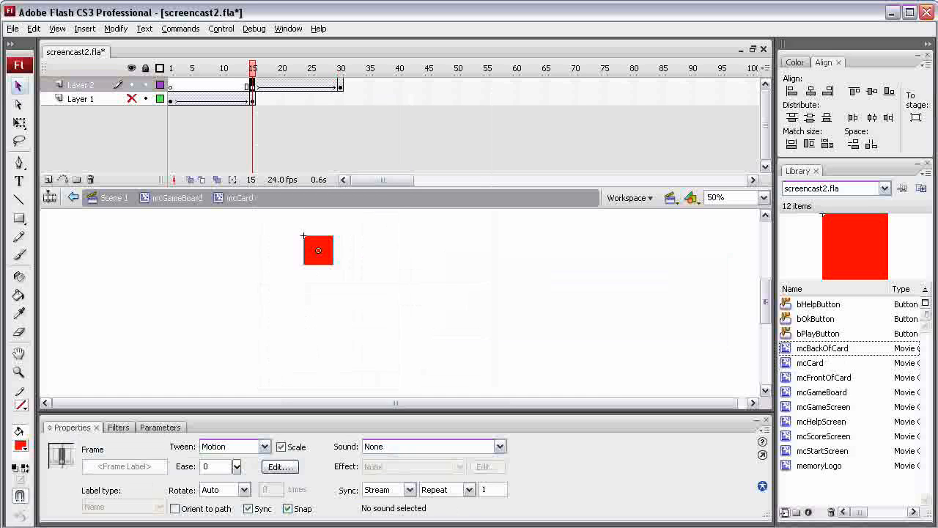
# Step: Squash the mcBackOfCard instance at frame 15 to width 1 and X 40
pyautogui.click(318, 250)
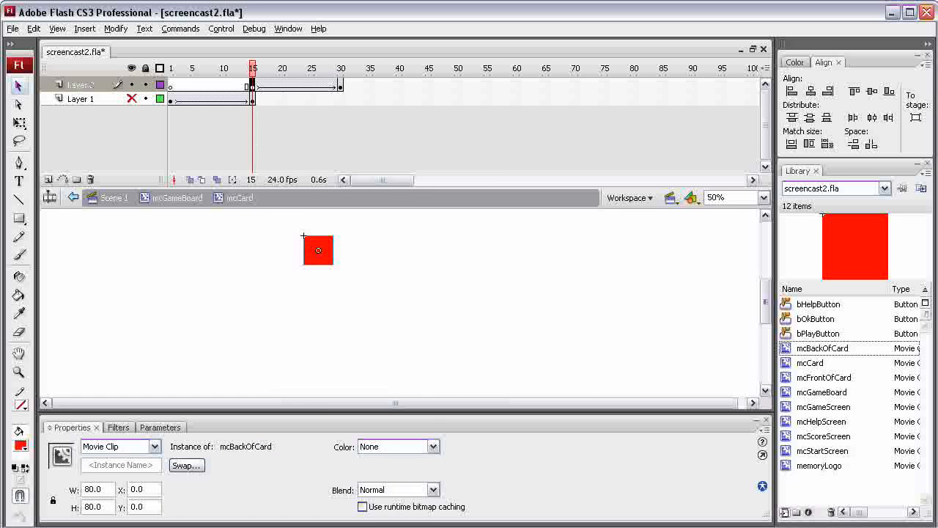
pyautogui.moveTo(104, 488); pyautogui.dragTo(84, 488)
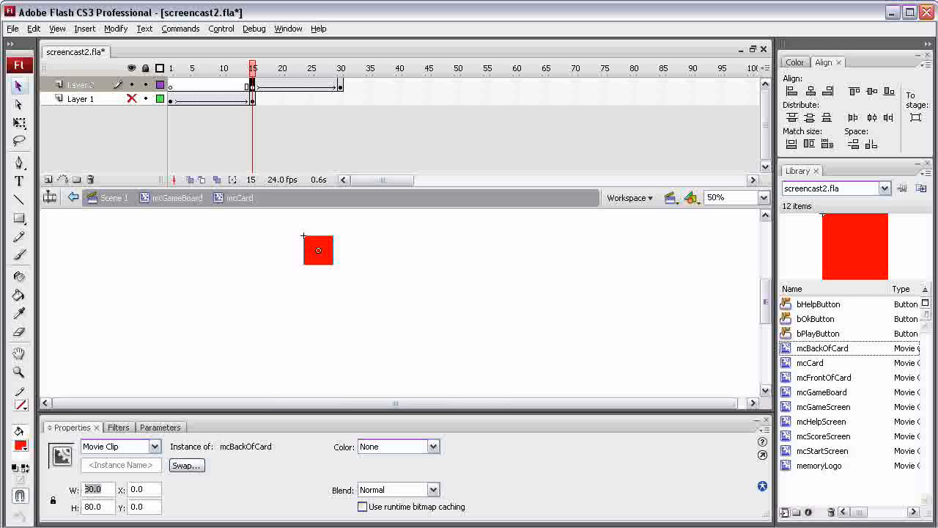
pyautogui.write('1')
pyautogui.press('Return')
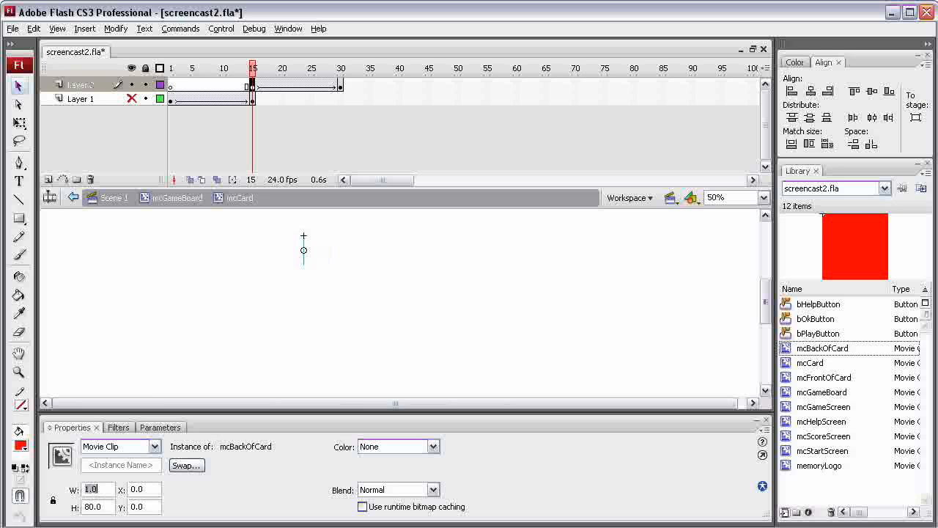
pyautogui.moveTo(143, 488); pyautogui.dragTo(132, 489)
pyautogui.write('40')
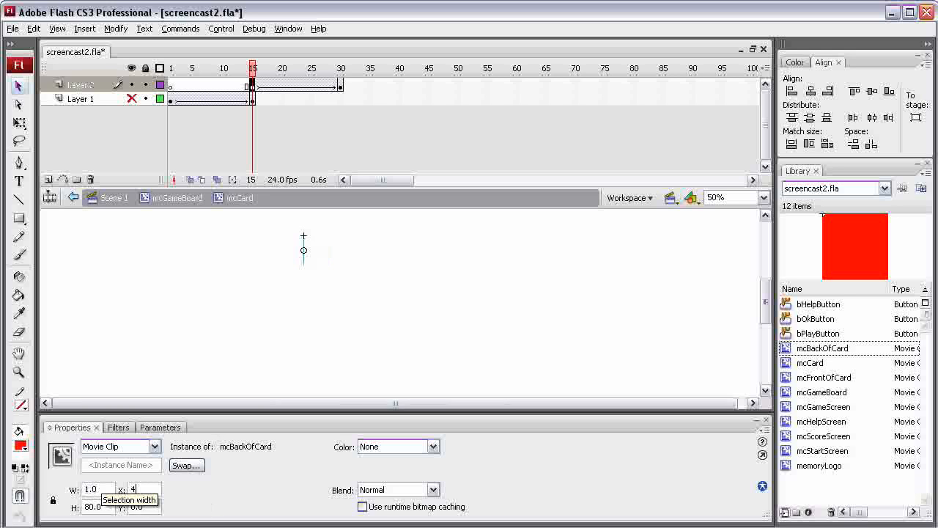
pyautogui.press('Return')
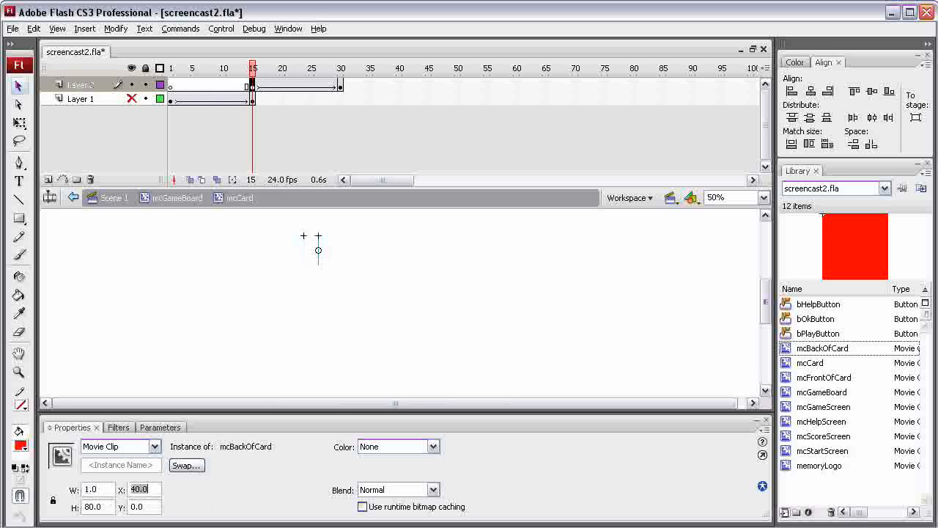
# Step: Show Layer 1 again and play the animation from frame 1
pyautogui.click(131, 99)
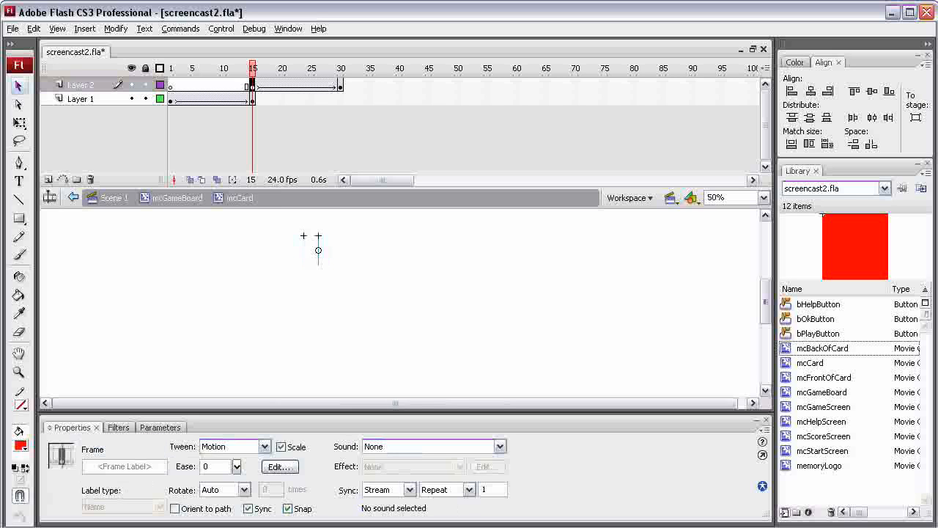
pyautogui.moveTo(253, 68); pyautogui.dragTo(171, 69)
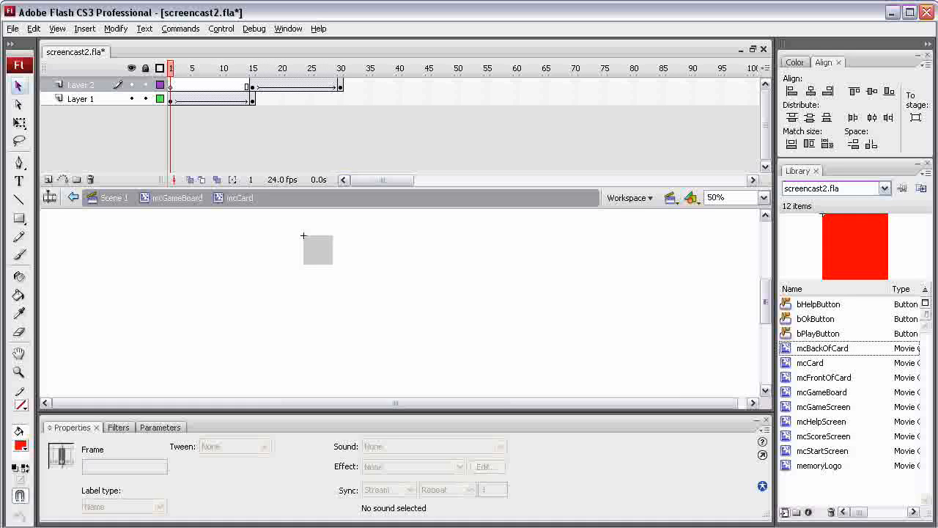
pyautogui.press('Return')
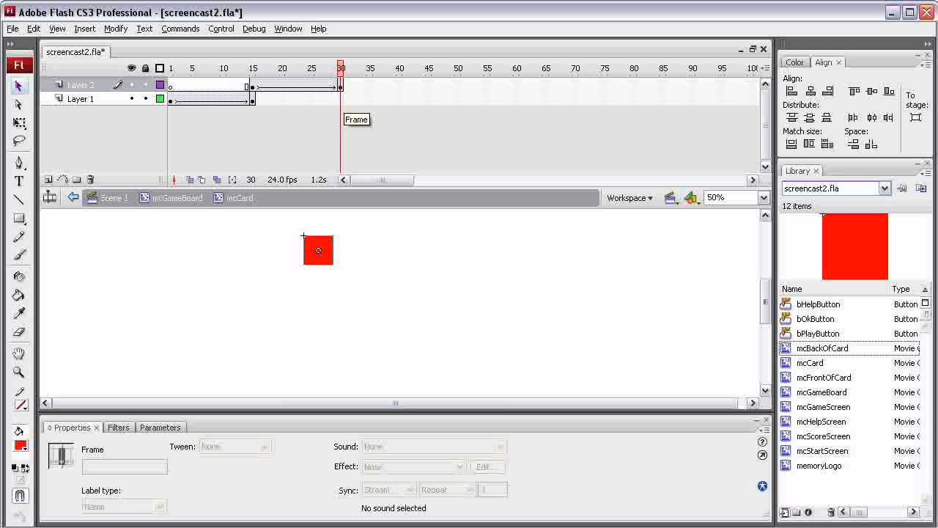
# Step: Insert a keyframe at frame 30 on Layer 1
pyautogui.rightClick(343, 99)
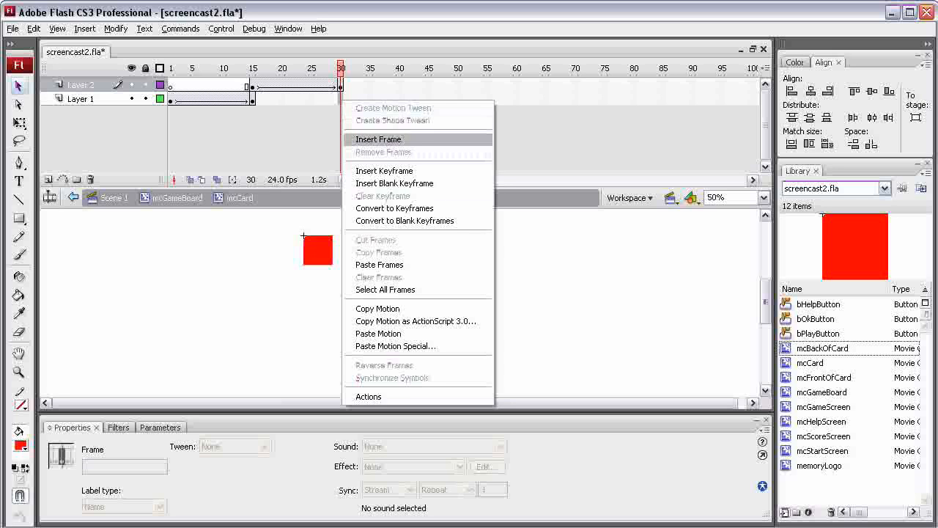
pyautogui.click(384, 171)
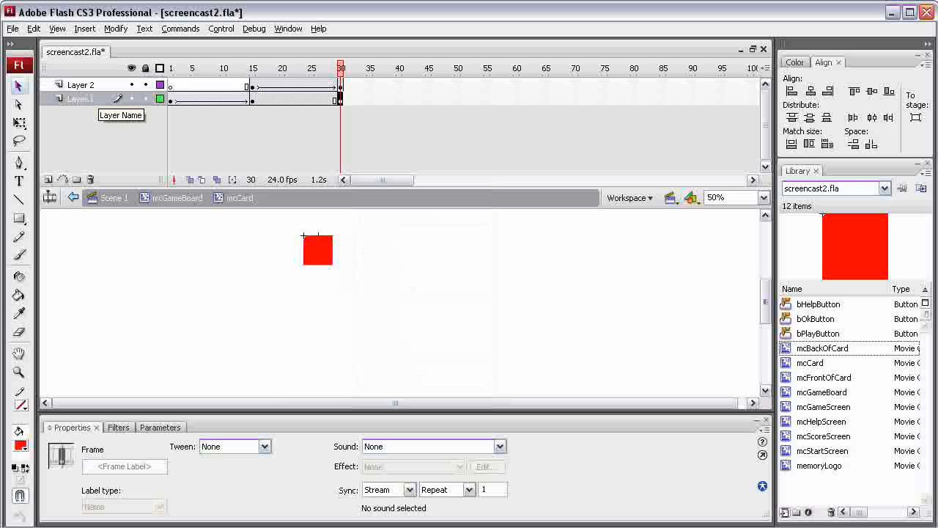
# Step: Rename Layer 1 to FrontSide and Layer 2 to BackSide
pyautogui.doubleClick(82, 99)
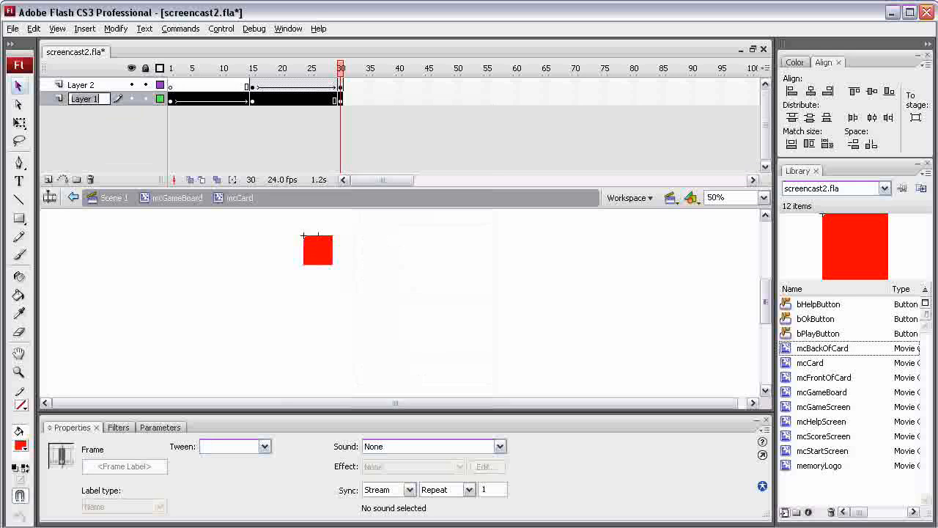
pyautogui.write('FrontSide')
pyautogui.press('Return')
pyautogui.doubleClick(81, 85)
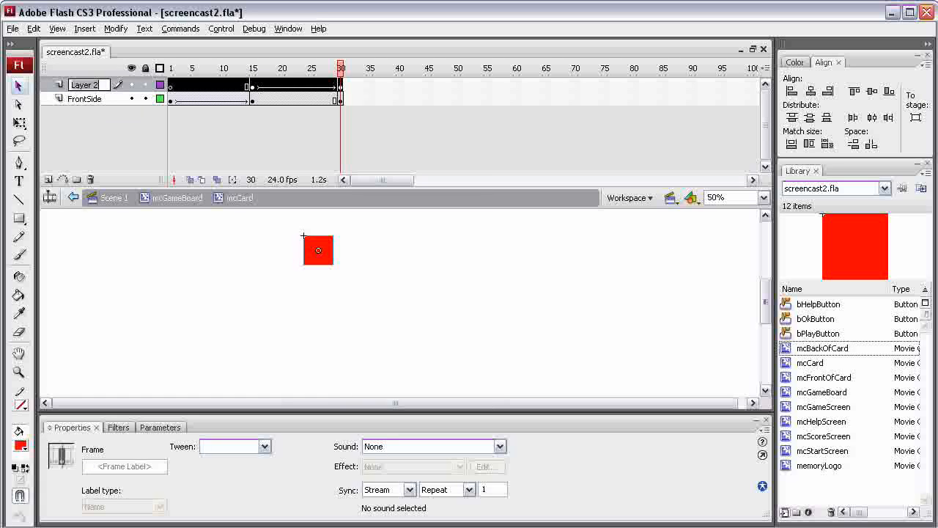
pyautogui.write('BackSide')
pyautogui.press('Return')
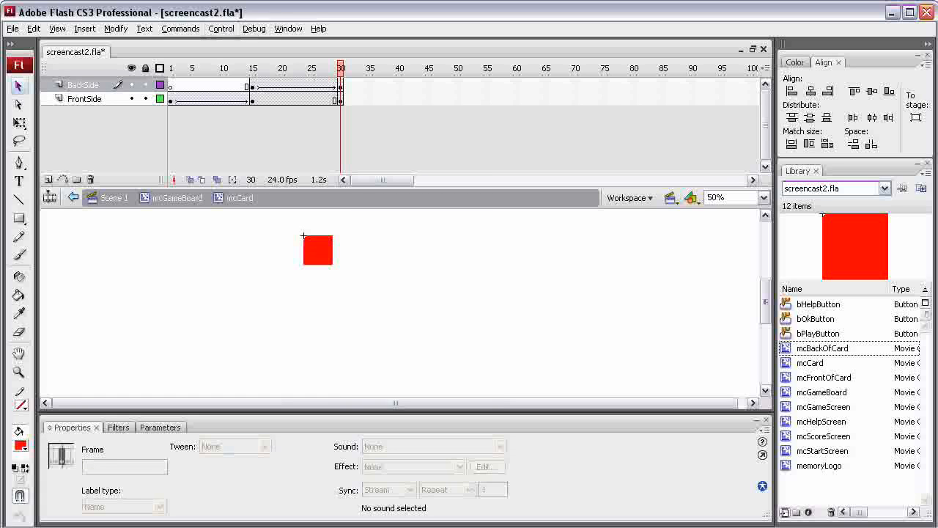
# Step: Step frame by frame through the flip around frames 15 to 17 and check both layers
pyautogui.press(',')
pyautogui.press(',')
pyautogui.press(',')
pyautogui.press(',')
pyautogui.press(',')
pyautogui.press(',')
pyautogui.press(',')
pyautogui.press(',')
pyautogui.press(',')
pyautogui.press(',')
pyautogui.press(',')
pyautogui.press(',')
pyautogui.press(',')
pyautogui.press(',')
pyautogui.press(',')
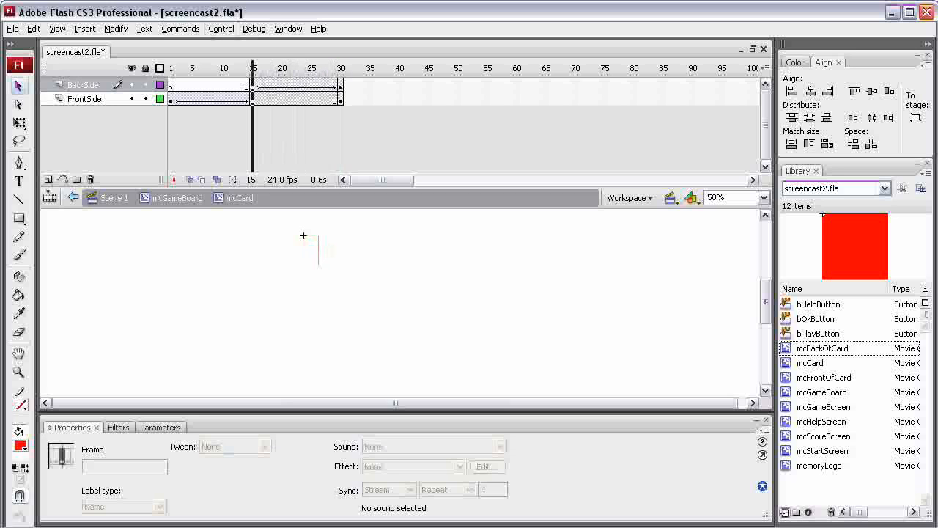
pyautogui.press('.')
pyautogui.press('.')
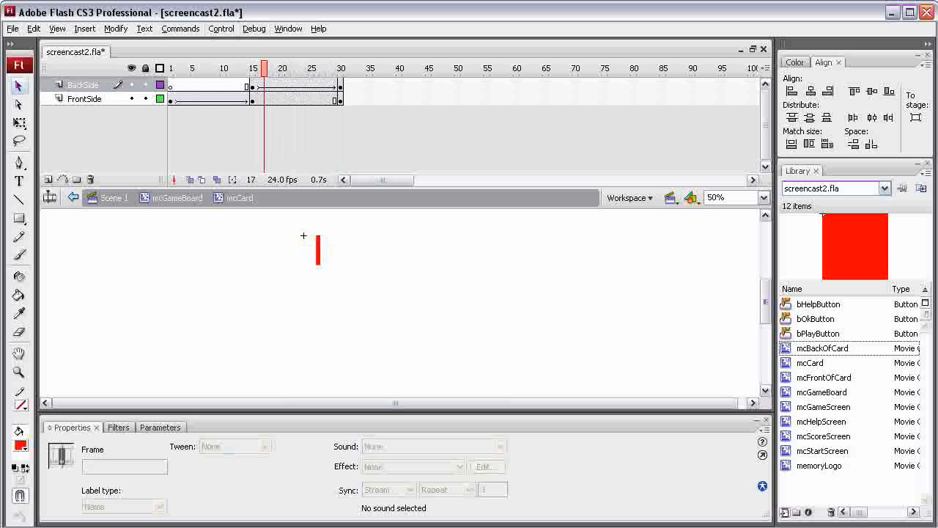
pyautogui.click(264, 99)
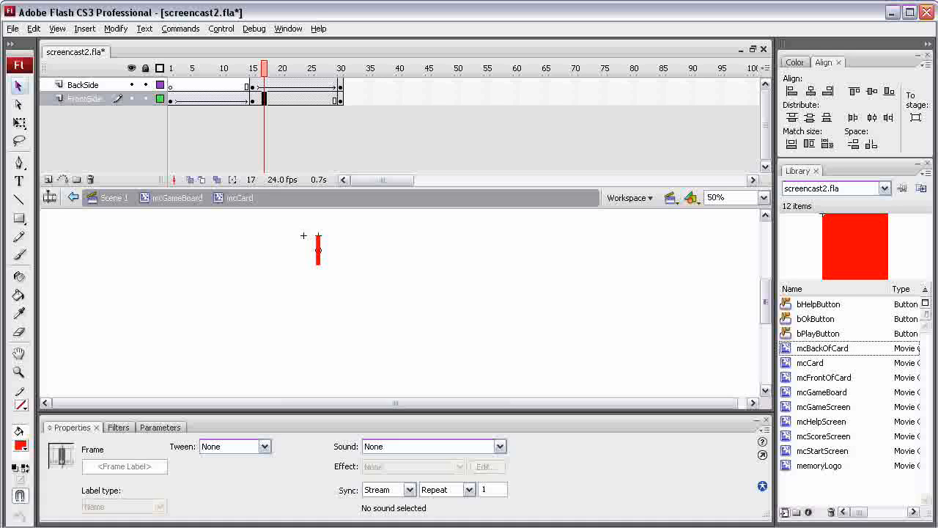
pyautogui.moveTo(265, 68)
pyautogui.mouseDown()
pyautogui.moveTo(235, 68)
pyautogui.moveTo(335, 68)
pyautogui.moveTo(232, 68)
pyautogui.moveTo(341, 68)
pyautogui.mouseUp()
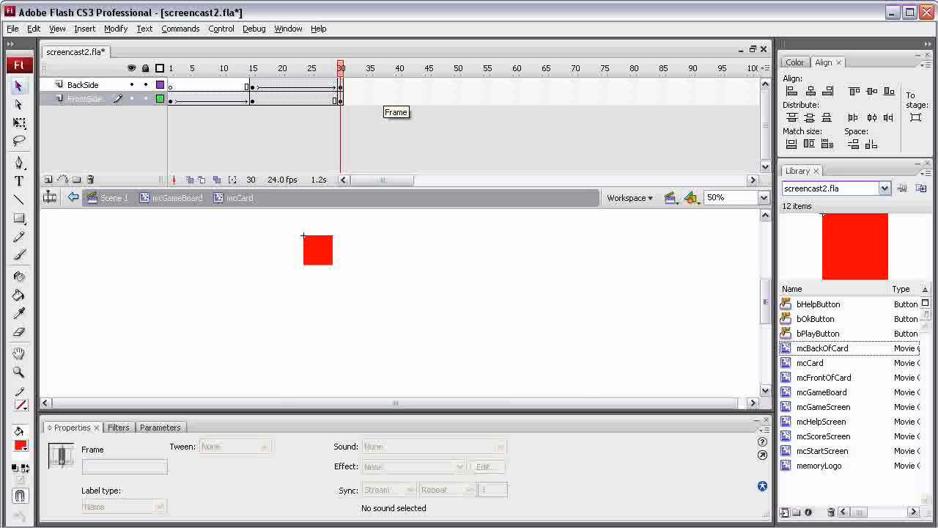
# Step: Insert a keyframe at frame 45 on the FrontSide layer
pyautogui.rightClick(428, 98)
pyautogui.press('Down')
pyautogui.press('Down')
pyautogui.press('Down')
pyautogui.press('Up')
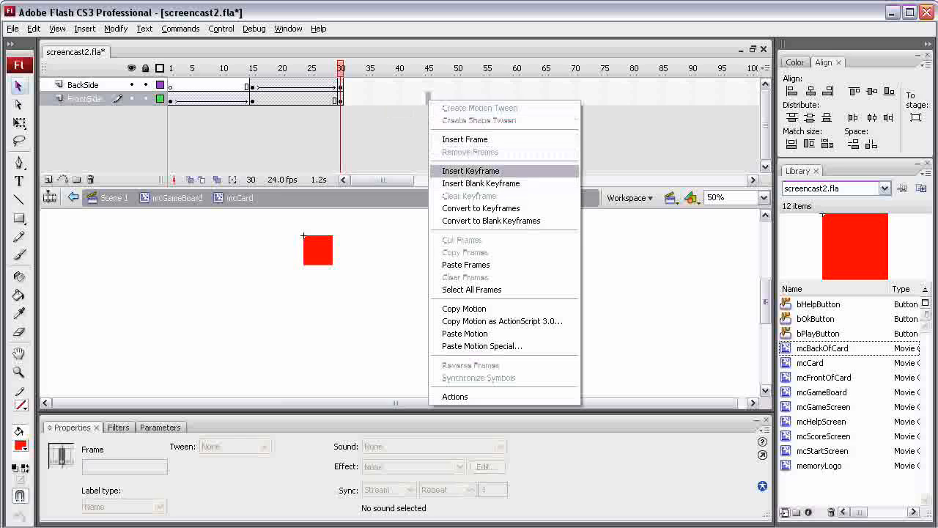
pyautogui.press('Return')
# Step: Create a motion tween from frame 30 to frame 45 on the FrontSide layer
pyautogui.rightClick(340, 99)
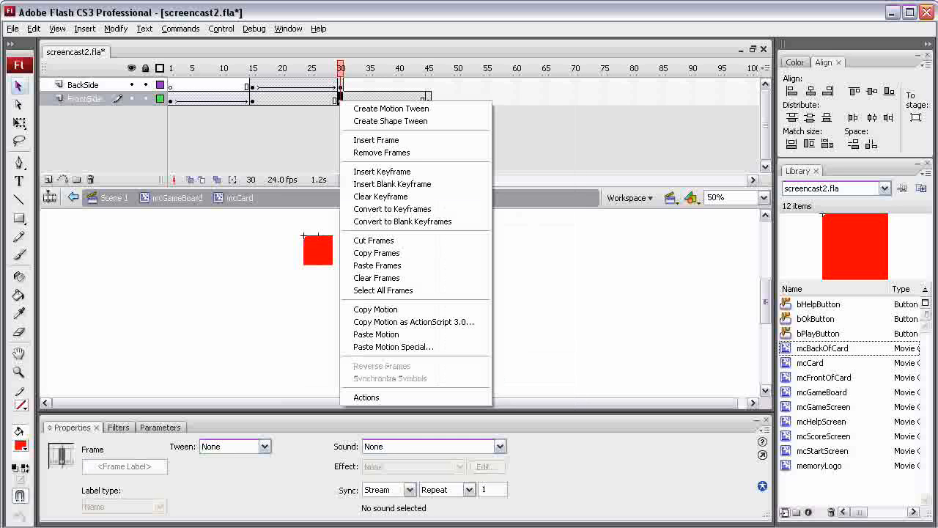
pyautogui.press('Down')
pyautogui.press('Down')
pyautogui.press('Up')
pyautogui.press('Return')
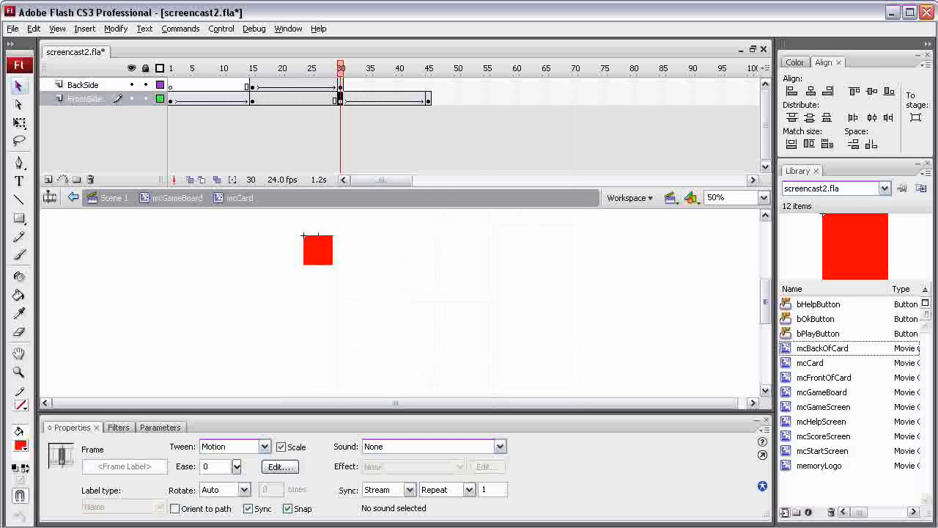
# Step: At frame 45, set the front card instance's width to 80 and its X position to 0
pyautogui.click(428, 100)
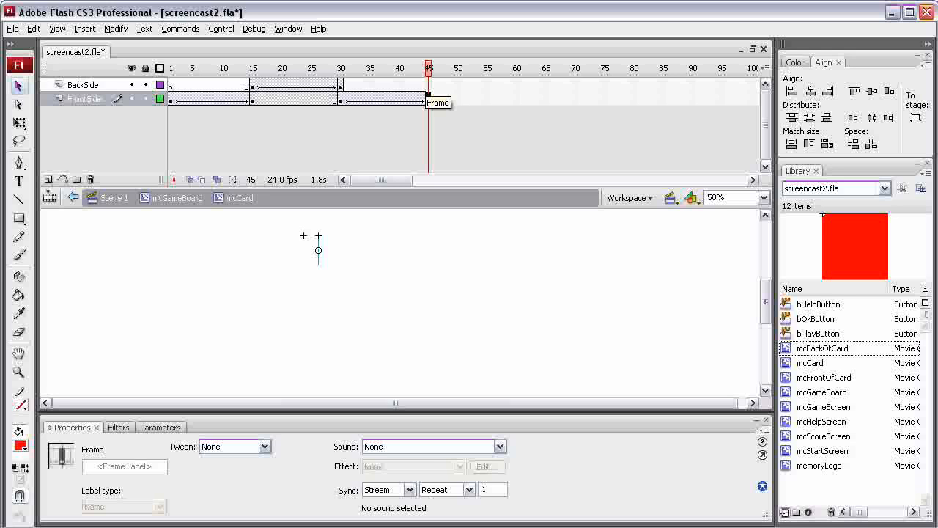
pyautogui.press('F6')
pyautogui.click(318, 251)
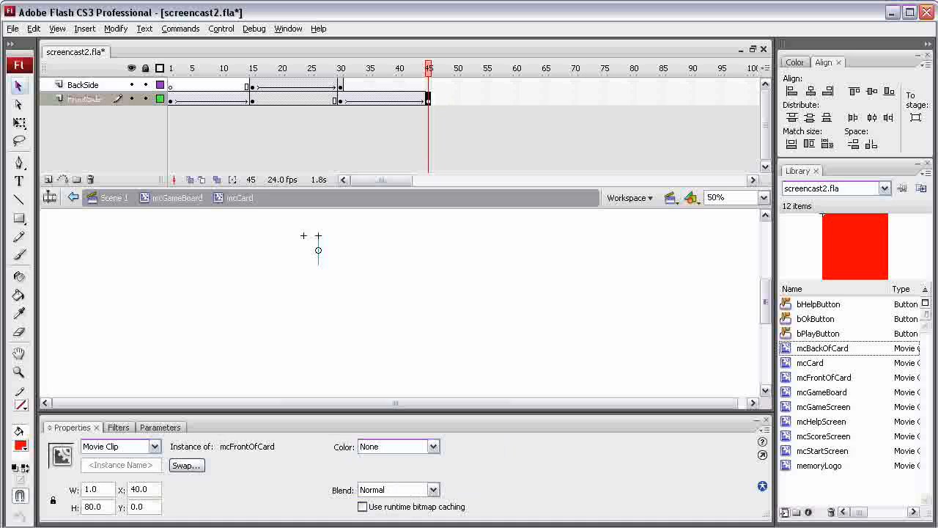
pyautogui.doubleClick(91, 488)
pyautogui.write('80')
pyautogui.press('Tab')
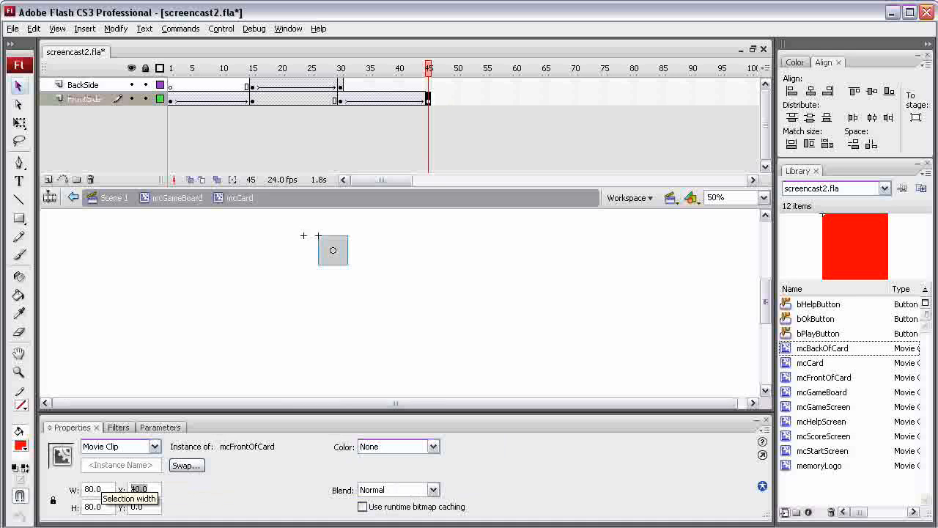
pyautogui.write('0')
pyautogui.press('Return')
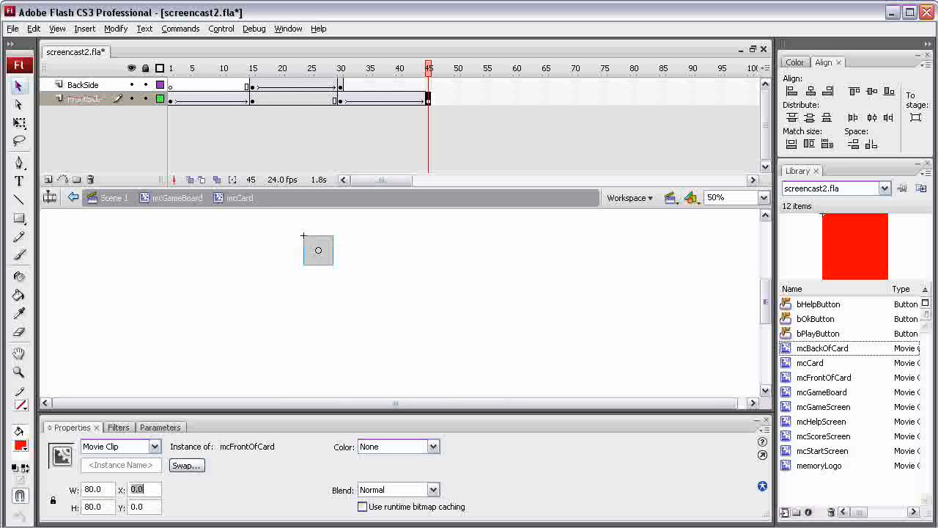
# Step: Scrub through the FrontSide flip between frames 1 and 45 to preview the animation
pyautogui.moveTo(428, 68); pyautogui.dragTo(170, 68)
pyautogui.press('Return')
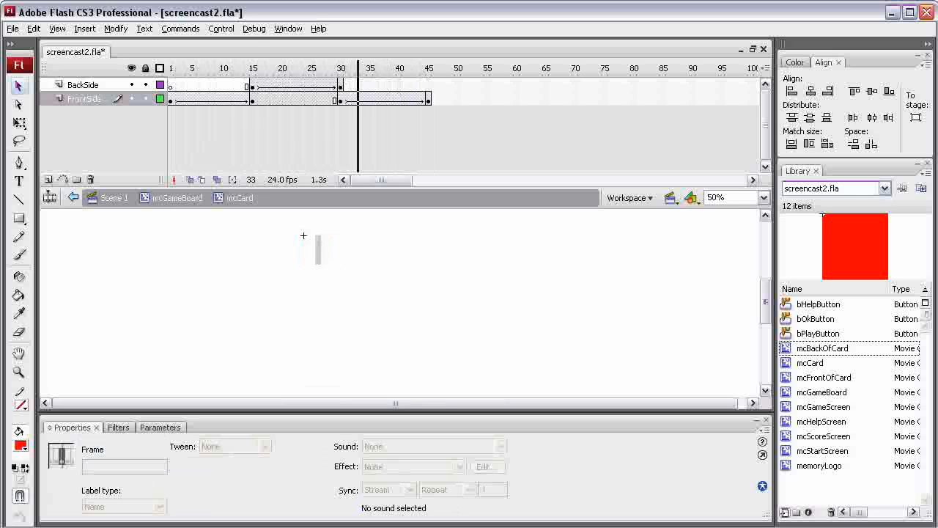
pyautogui.moveTo(405, 68); pyautogui.dragTo(340, 68)
pyautogui.moveTo(340, 98)
pyautogui.mouseDown()
pyautogui.moveTo(393, 99)
pyautogui.moveTo(340, 98)
pyautogui.mouseUp()
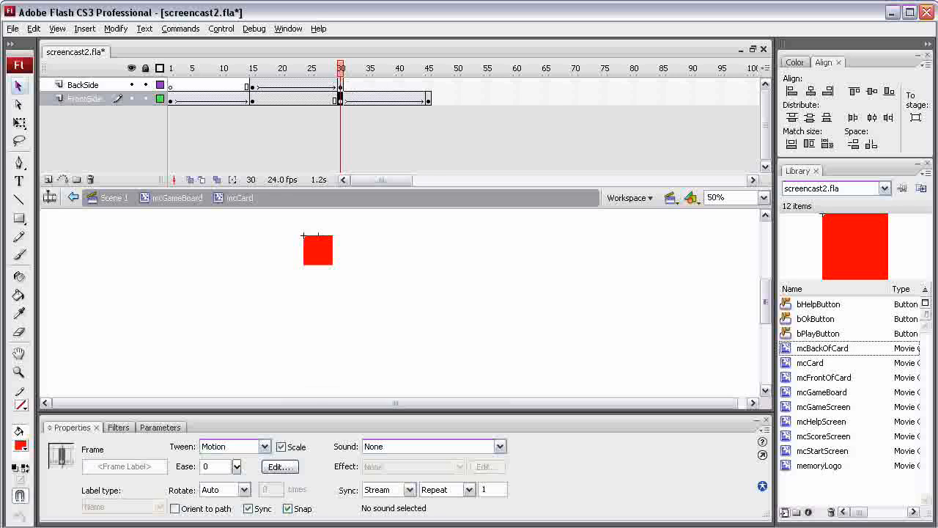
pyautogui.moveTo(427, 98)
pyautogui.mouseDown()
pyautogui.moveTo(340, 98)
pyautogui.moveTo(428, 98)
pyautogui.mouseUp()
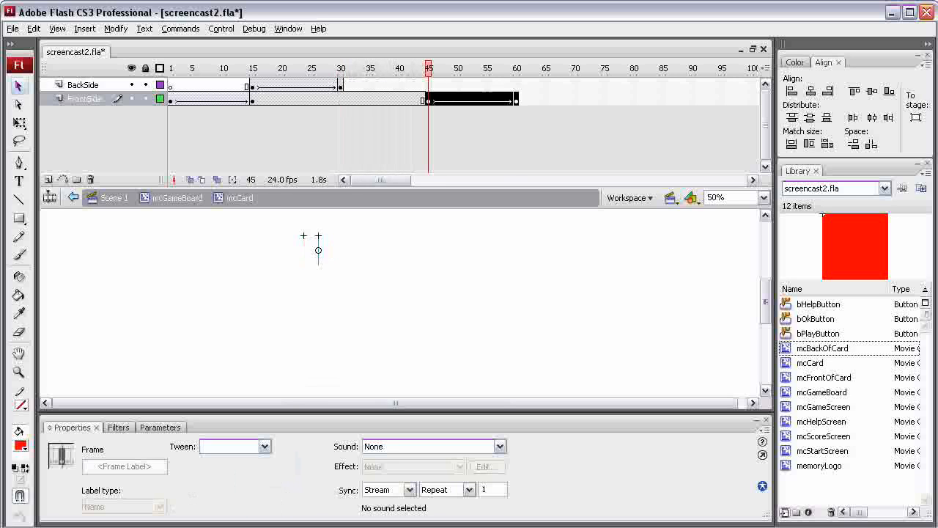
# Step: Insert a keyframe at frame 45 on the BackSide layer
pyautogui.click(428, 85)
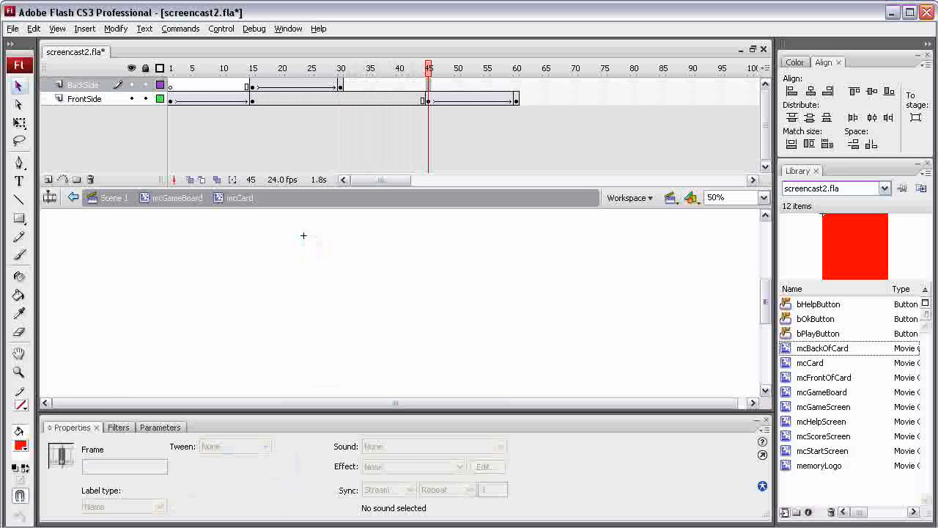
pyautogui.rightClick(428, 85)
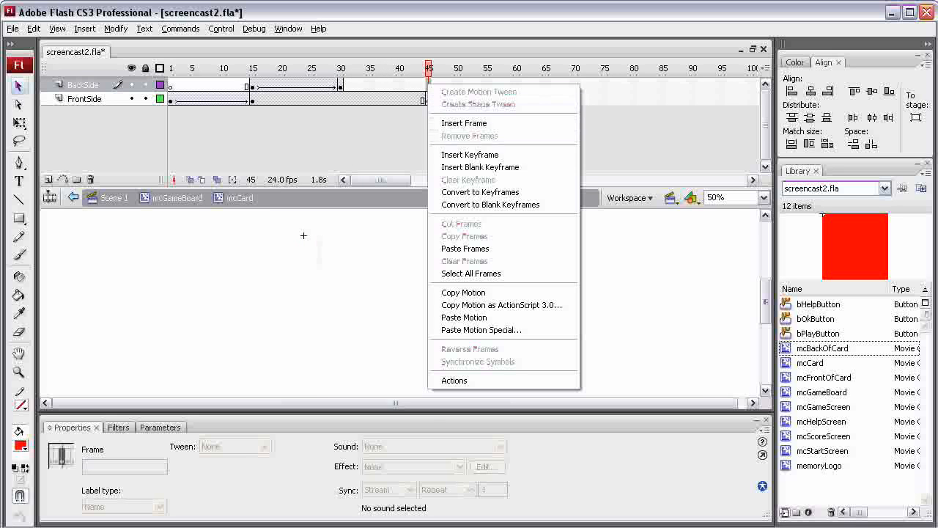
pyautogui.click(470, 154)
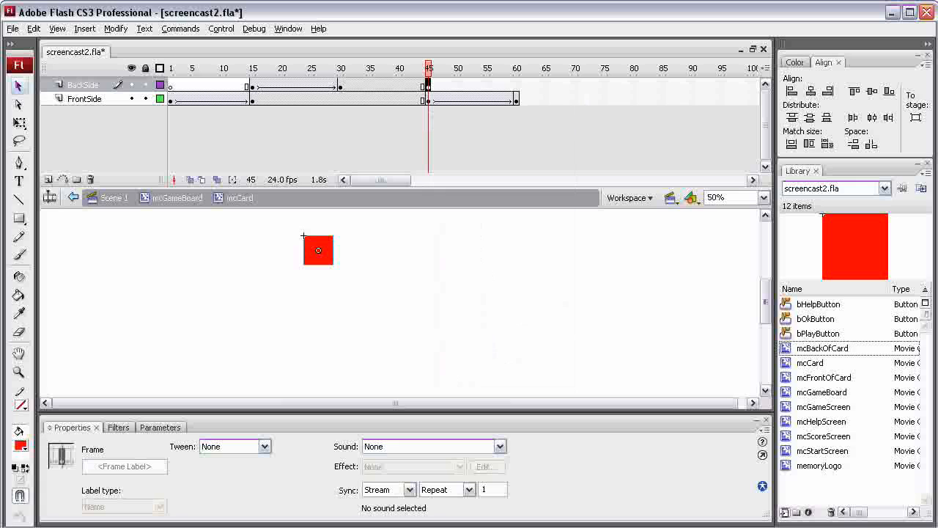
# Step: Create a motion tween from frame 30 to frame 45 on the BackSide layer
pyautogui.moveTo(429, 68)
pyautogui.mouseDown()
pyautogui.moveTo(251, 68)
pyautogui.moveTo(428, 68)
pyautogui.mouseUp()
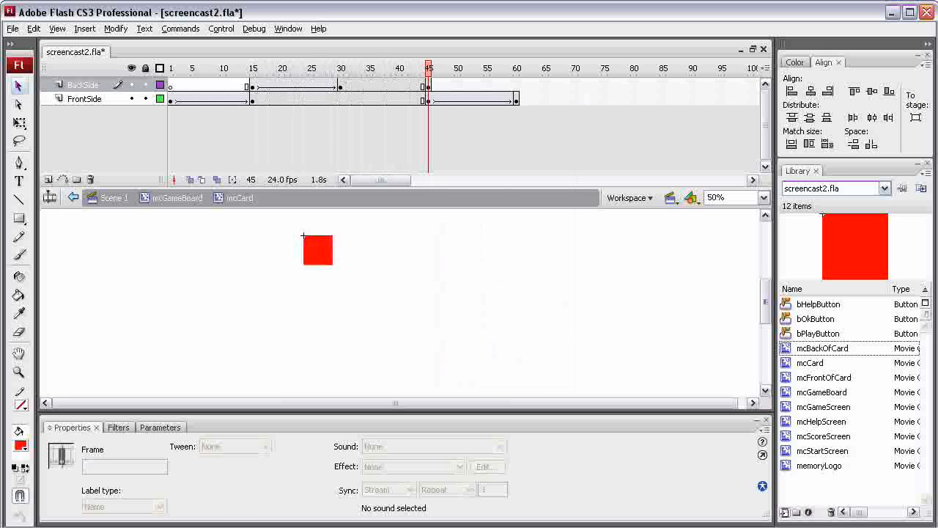
pyautogui.rightClick(346, 86)
pyautogui.click(397, 94)
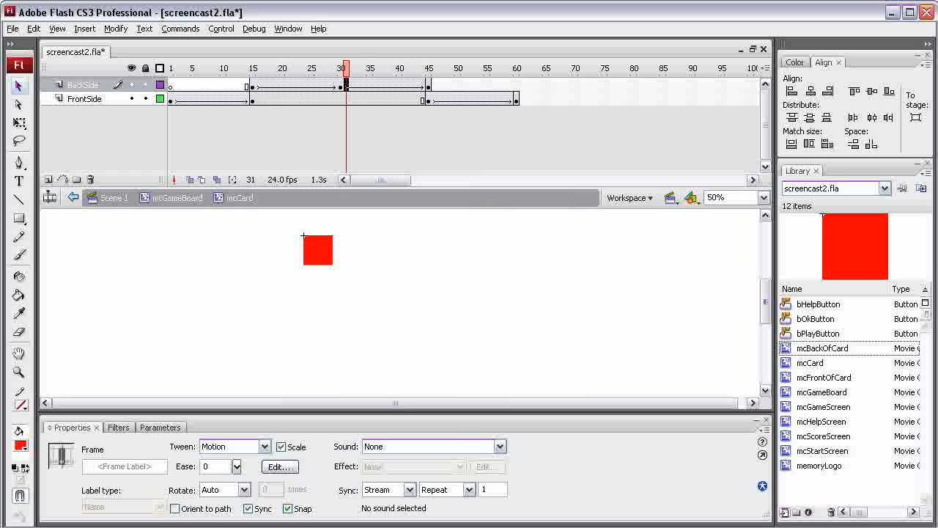
# Step: At frame 45, set the back card instance's width to 1 and its X position to 40
pyautogui.click(428, 86)
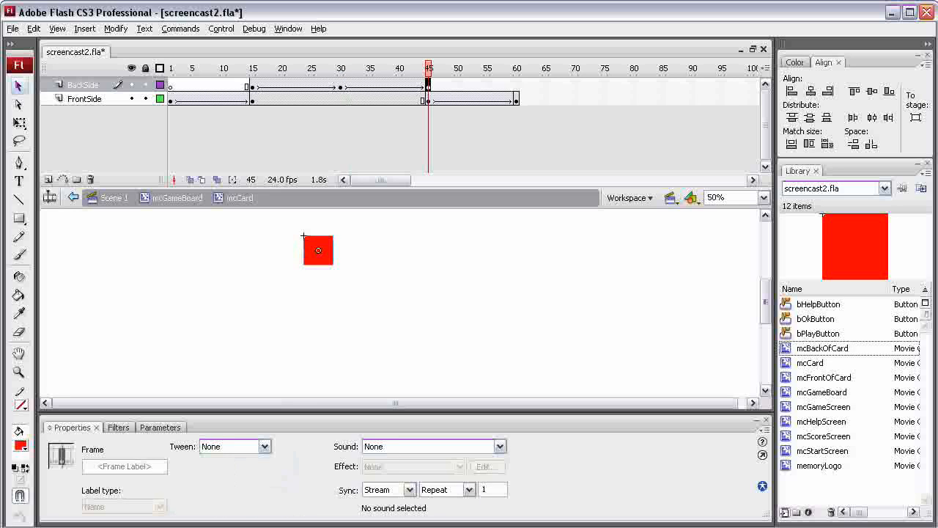
pyautogui.click(19, 86)
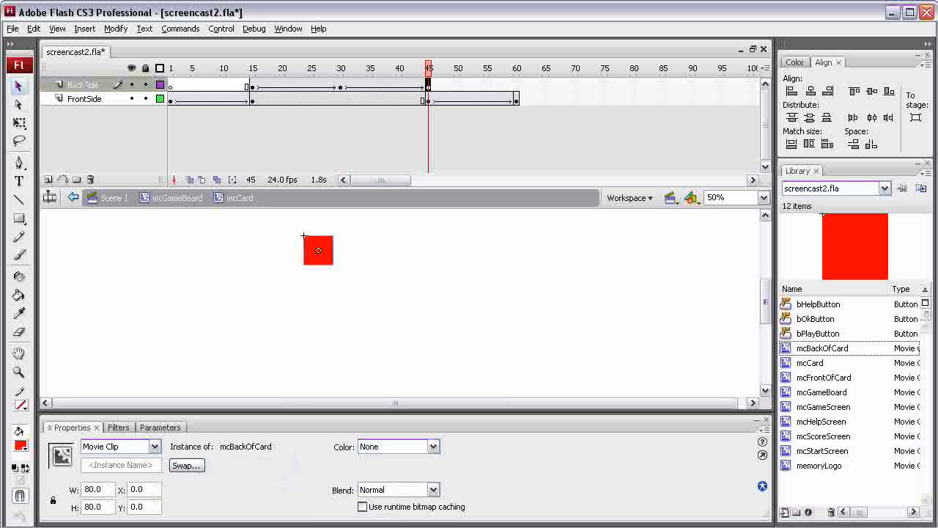
pyautogui.moveTo(103, 489); pyautogui.dragTo(85, 489)
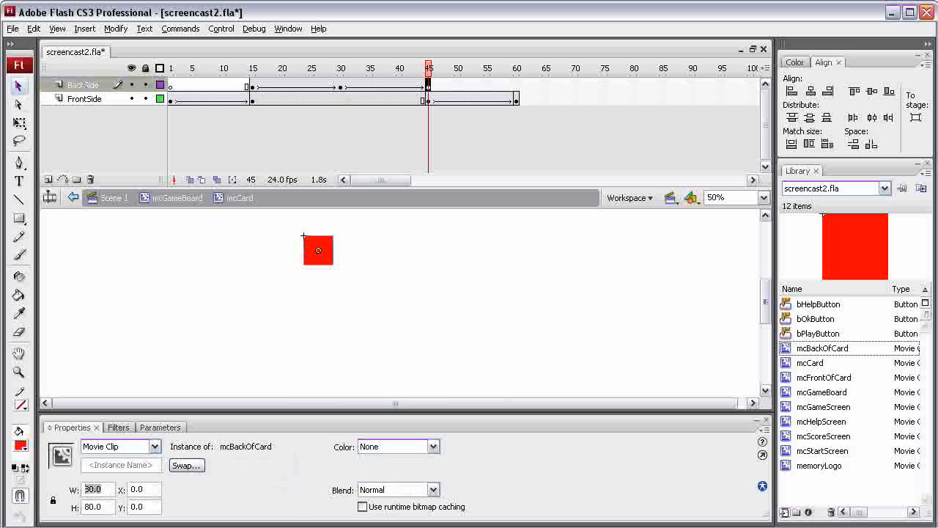
pyautogui.write('1')
pyautogui.press('Return')
pyautogui.moveTo(143, 489); pyautogui.dragTo(103, 489)
pyautogui.write('40')
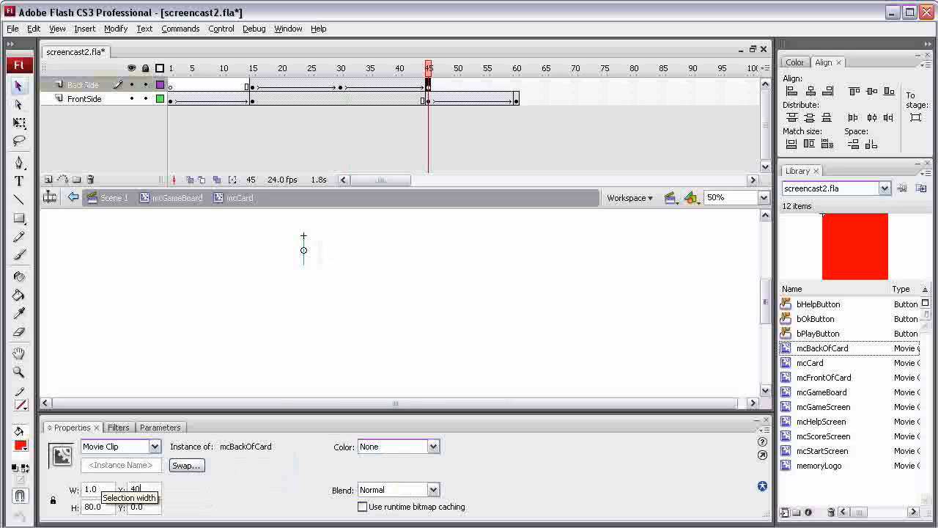
pyautogui.press('Return')
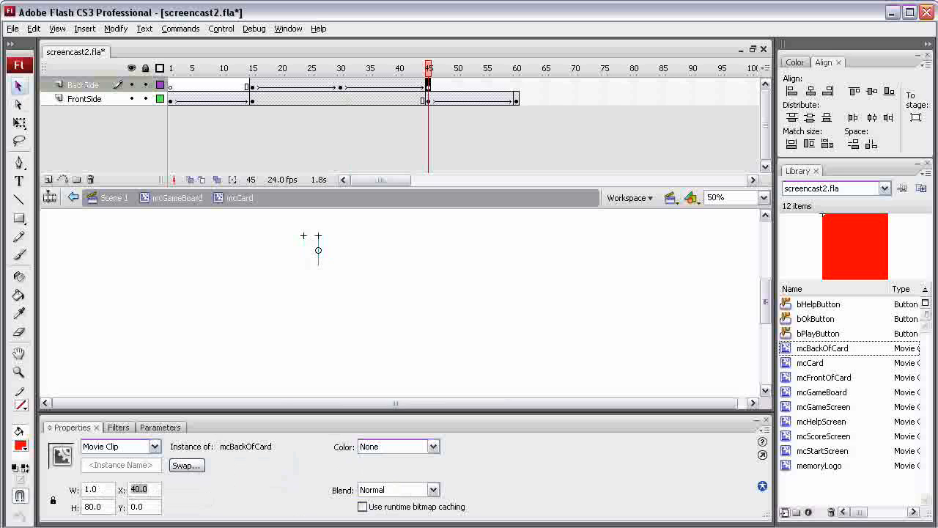
pyautogui.moveTo(429, 68); pyautogui.dragTo(170, 68)
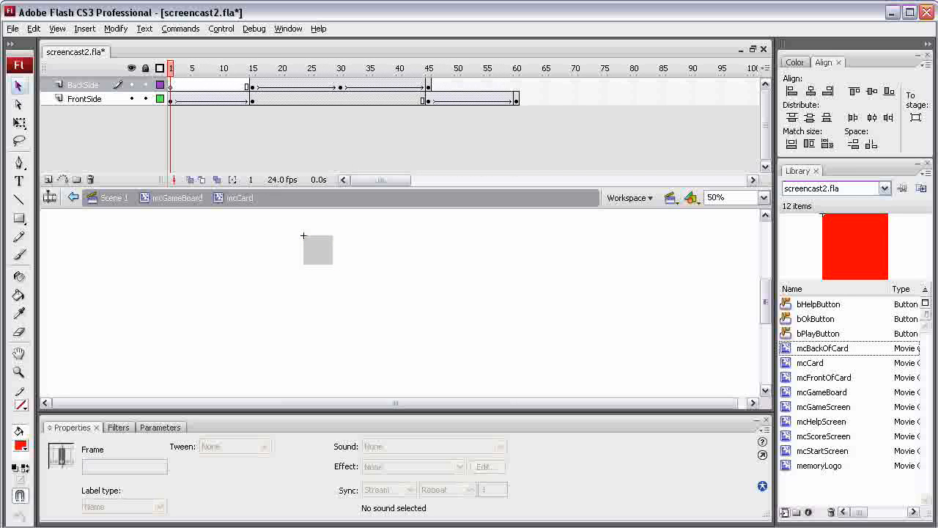